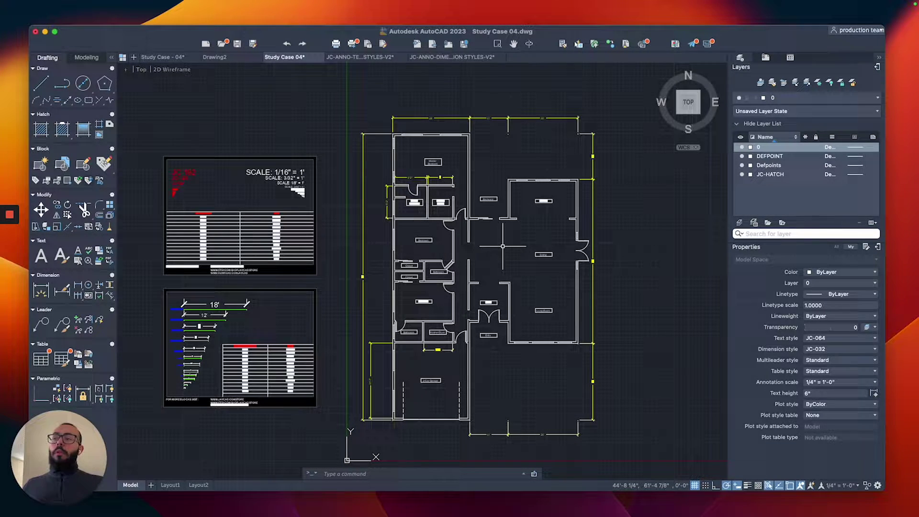
Browse the blocks in the current drawing and in the Architectural - Imperial.dwg sample library
{"action": "left_click", "coordinate": [790, 57]}
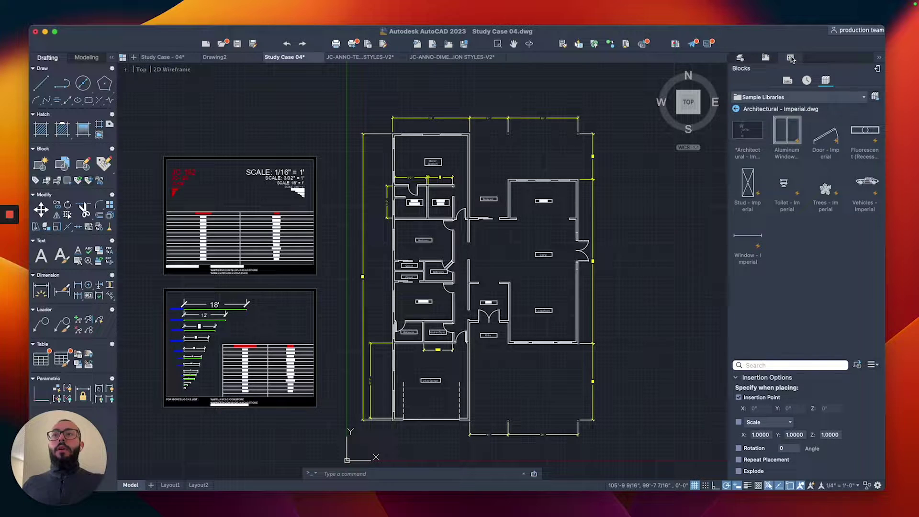
{"action": "left_click", "coordinate": [788, 80]}
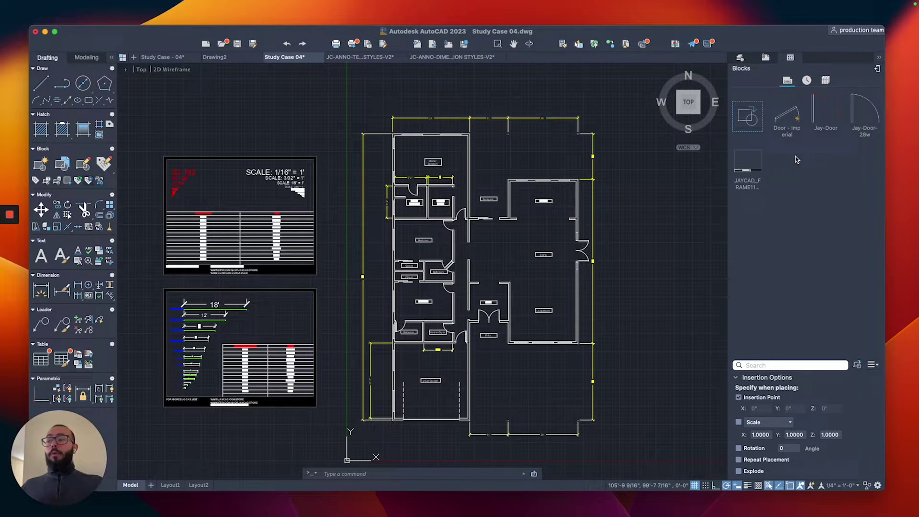
{"action": "left_click", "coordinate": [824, 80]}
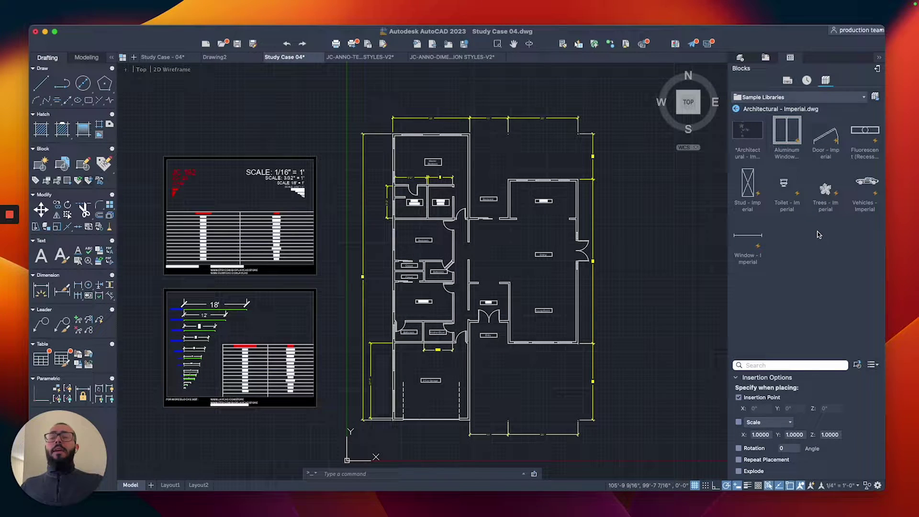
{"action": "left_click", "coordinate": [736, 108]}
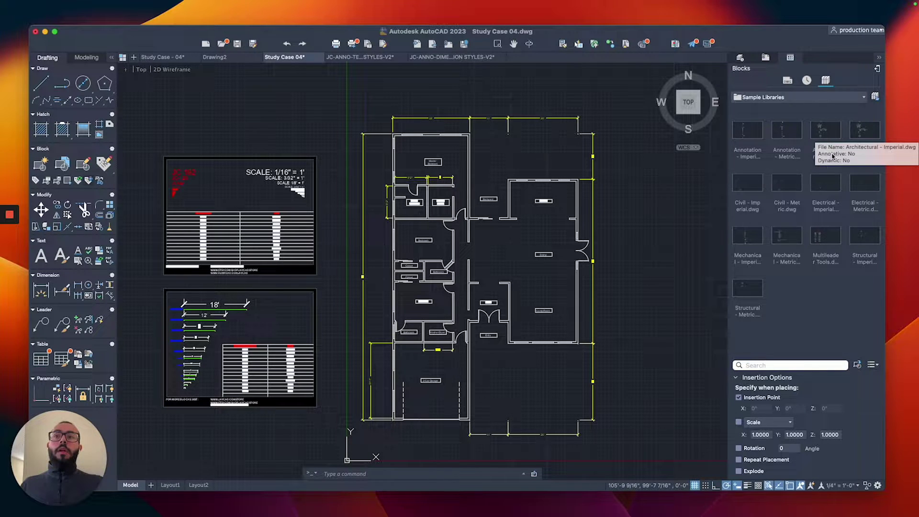
{"action": "double_click", "coordinate": [823, 136]}
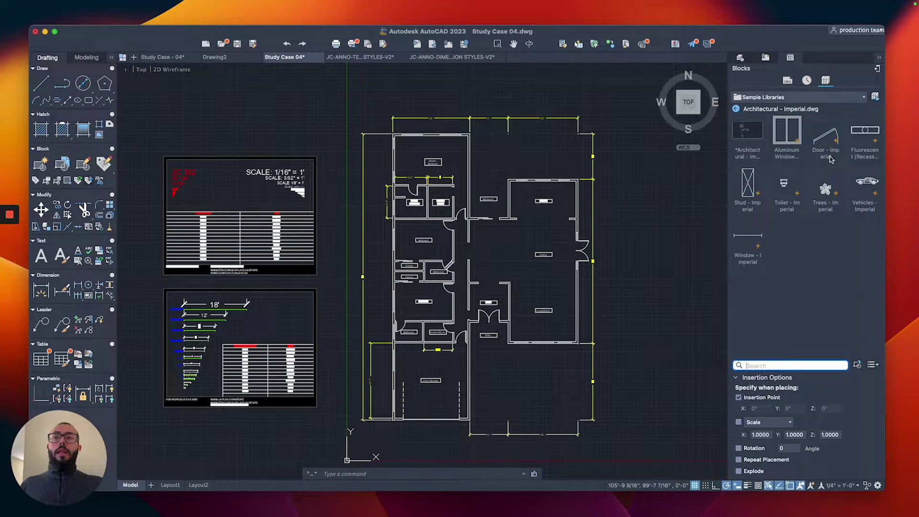
{"action": "left_click", "coordinate": [536, 275]}
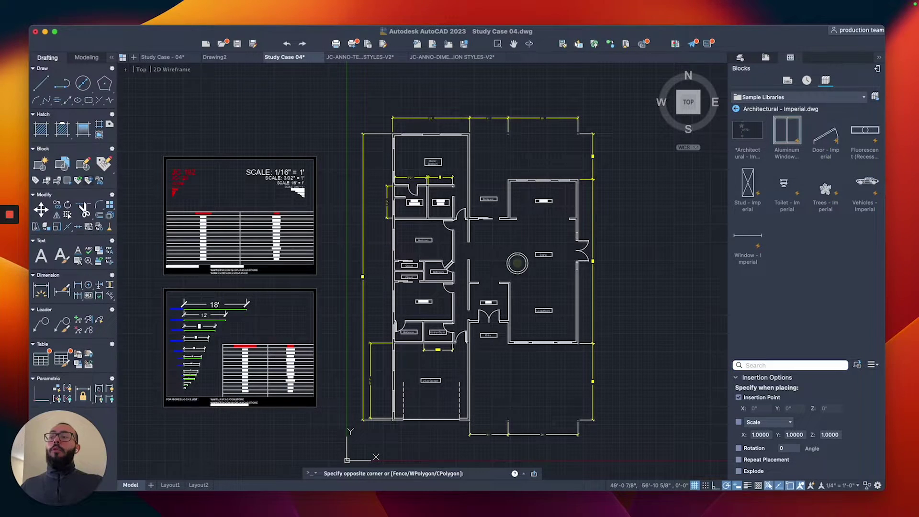
{"action": "key", "text": "Escape"}
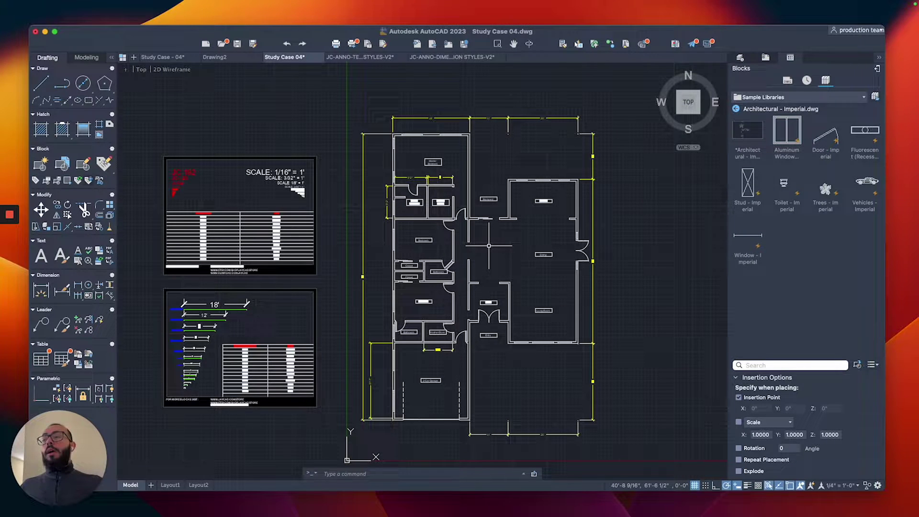
Show the layer list and detach the Layers palette so it floats over the floor plan
{"action": "left_click", "coordinate": [740, 57]}
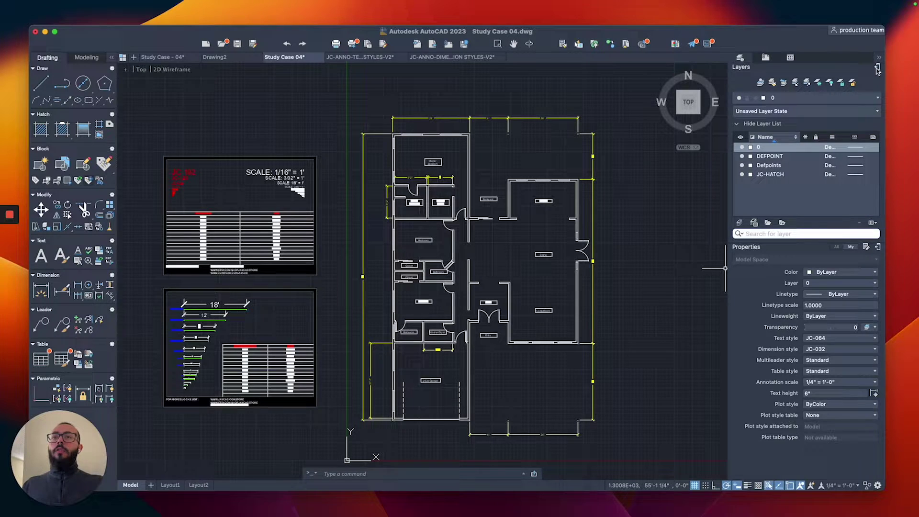
{"action": "left_click_drag", "start_coordinate": [875, 69], "coordinate": [544, 142]}
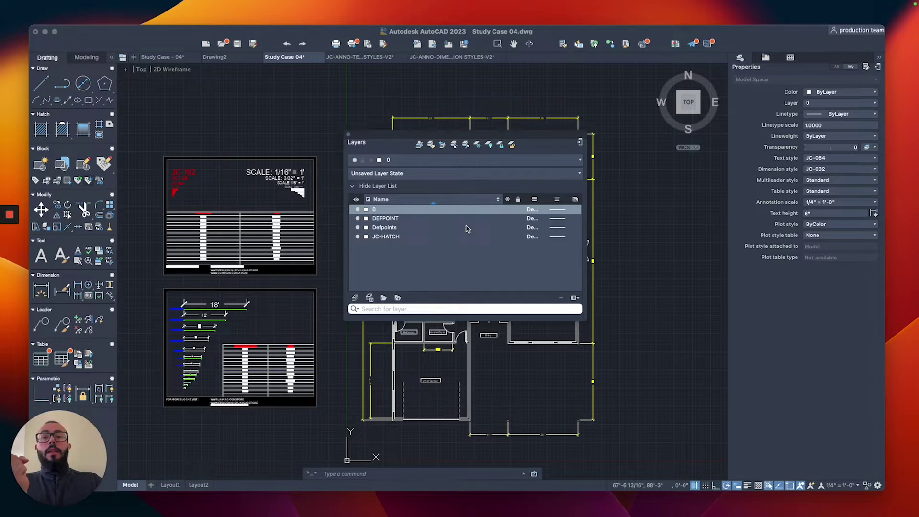
Review layers 0, DEFPOINT and Defpoints in the layer list, and check the layer choices in the drawing's properties
{"action": "left_click", "coordinate": [411, 211]}
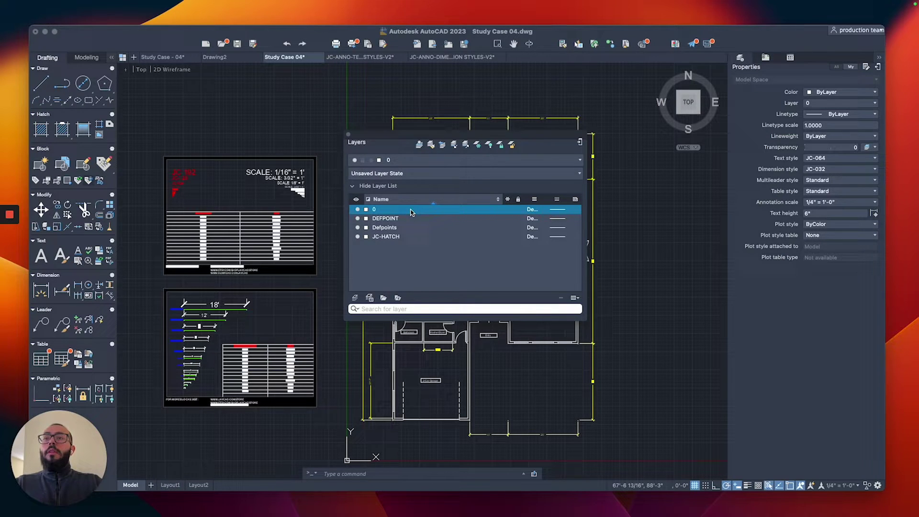
{"action": "left_click", "coordinate": [817, 104]}
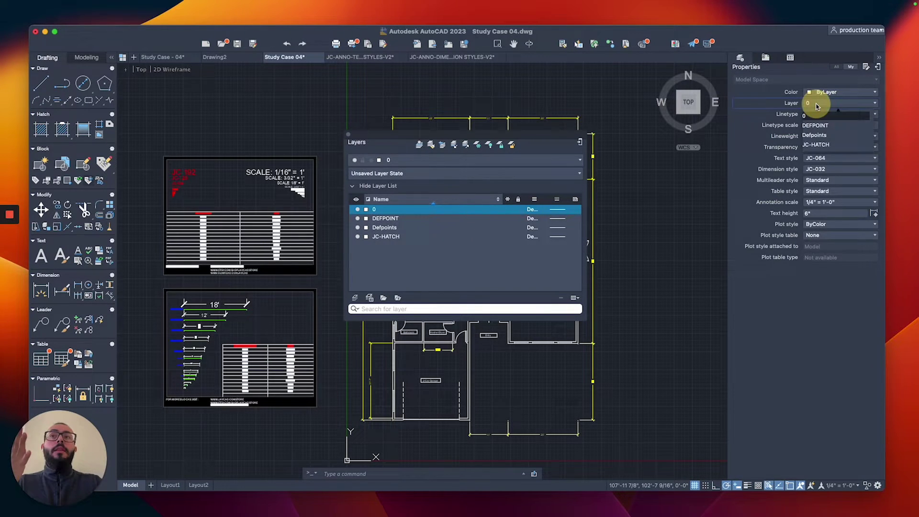
{"action": "left_click", "coordinate": [817, 105]}
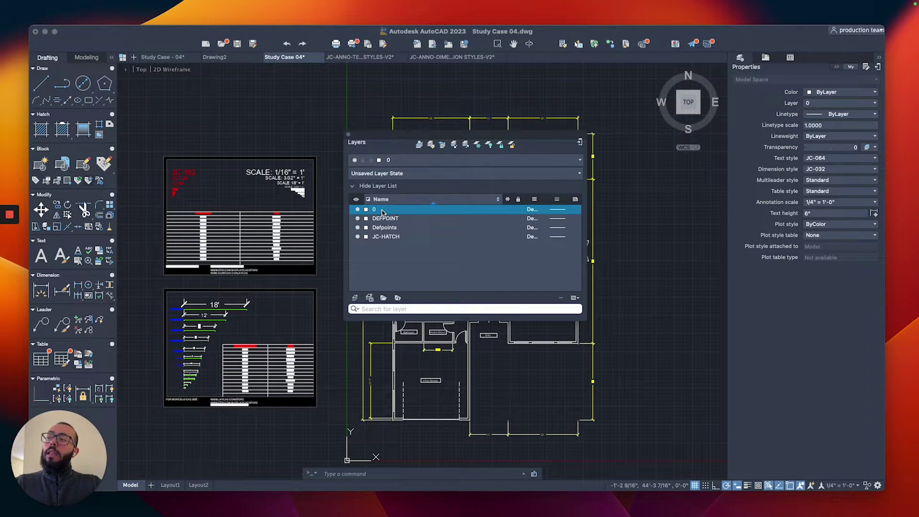
{"action": "left_click", "coordinate": [392, 219]}
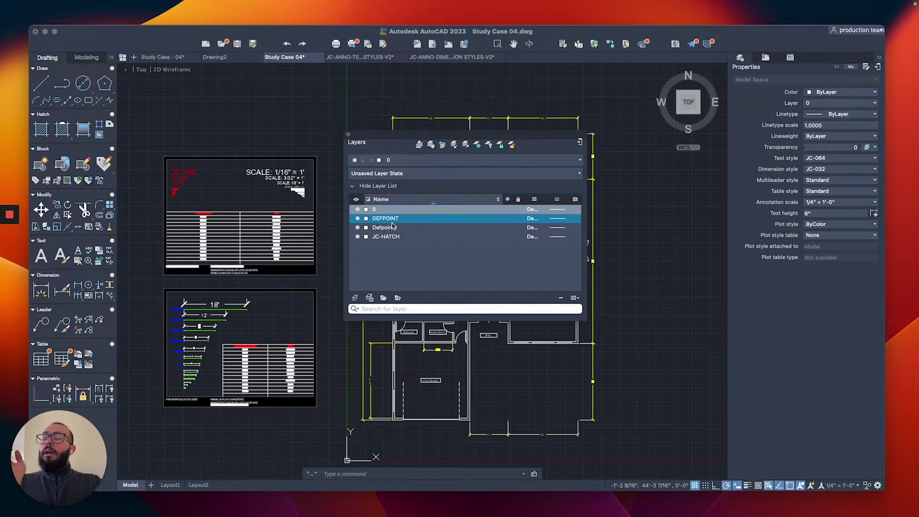
{"action": "left_click", "coordinate": [387, 228]}
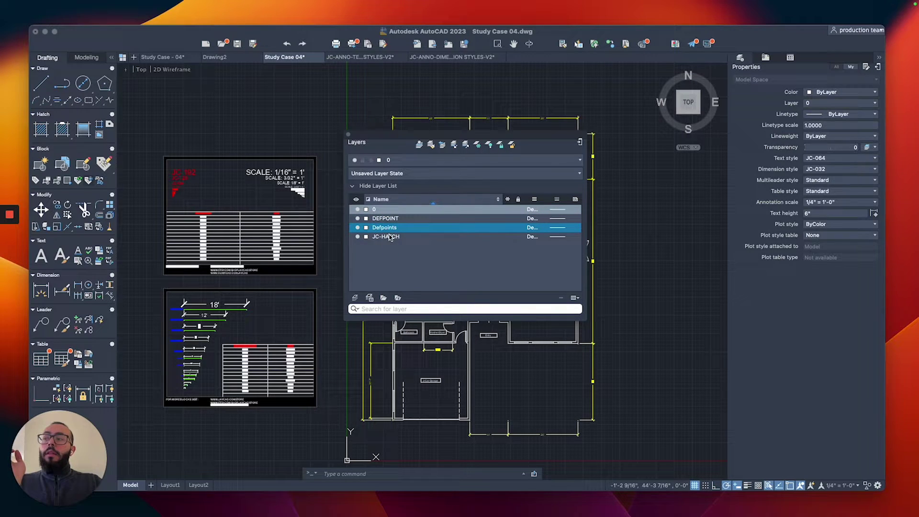
Look through the DEFPOINT, JC-HATCH, 0 and Defpoints layers, moving the floating Layers palette aside to compare them with the drawing
{"action": "left_click_drag", "start_coordinate": [409, 134], "coordinate": [255, 152]}
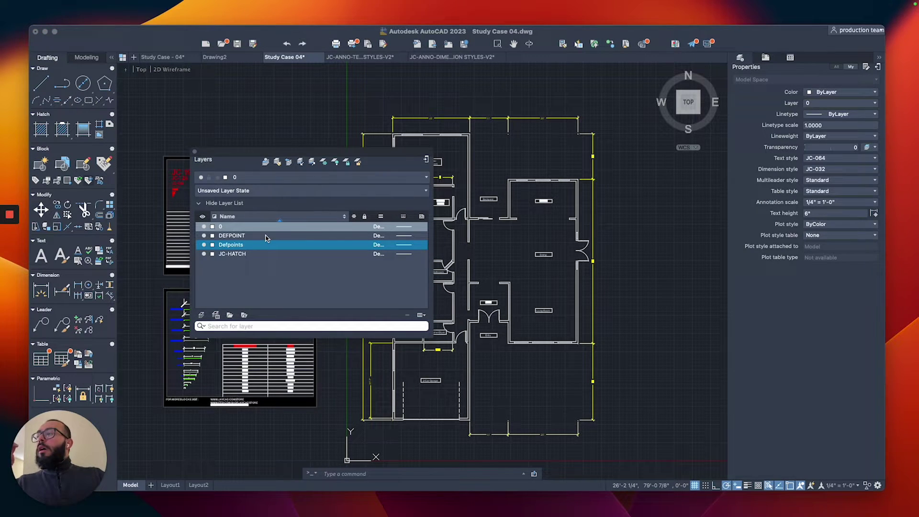
{"action": "left_click", "coordinate": [247, 237]}
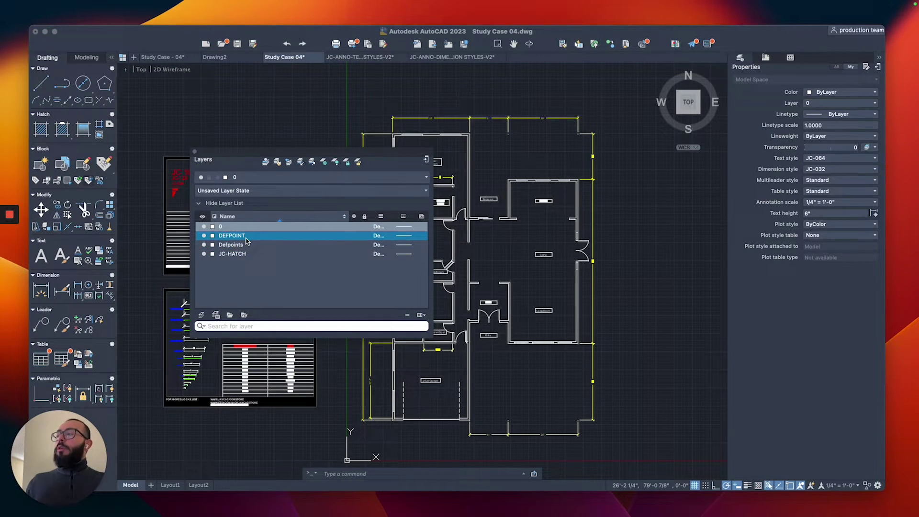
{"action": "left_click_drag", "start_coordinate": [260, 155], "coordinate": [441, 151]}
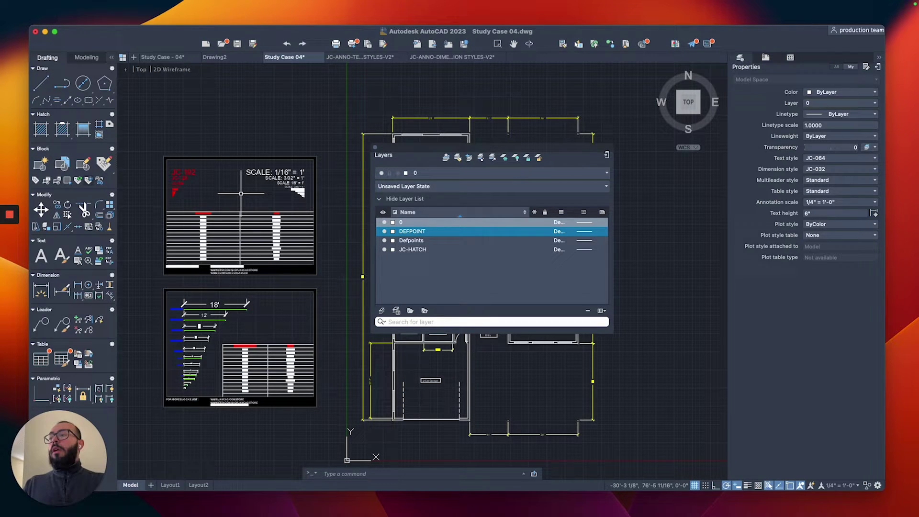
{"action": "left_click", "coordinate": [425, 250]}
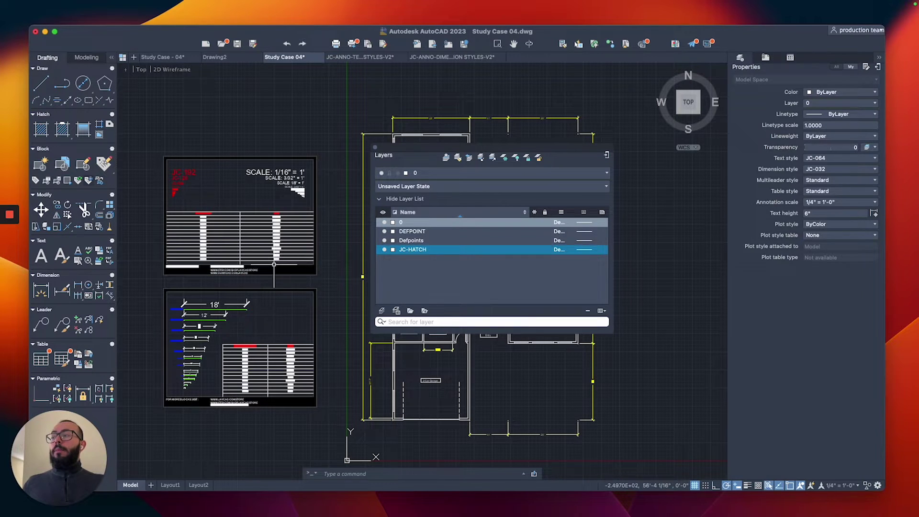
{"action": "scroll", "coordinate": [260, 258], "scroll_direction": "up", "scroll_amount": 2}
{"action": "scroll", "coordinate": [248, 260], "scroll_direction": "down", "scroll_amount": 3}
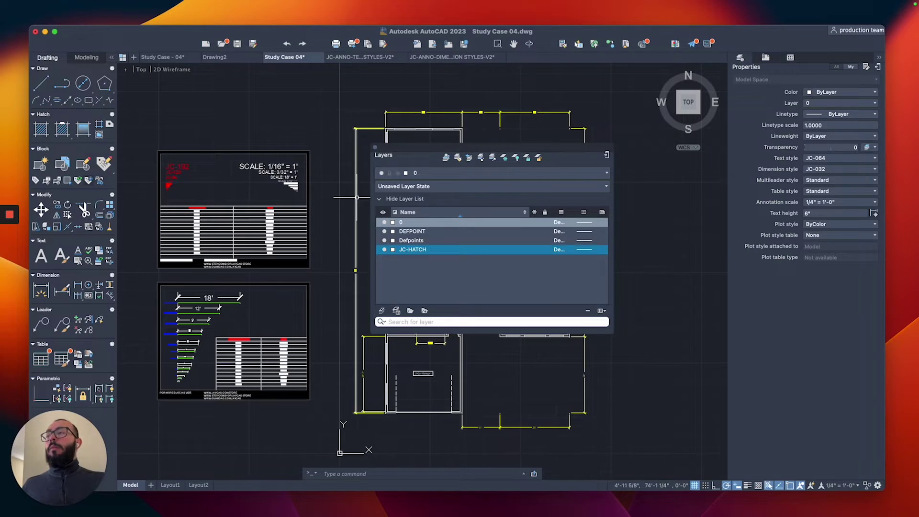
{"action": "left_click_drag", "start_coordinate": [401, 149], "coordinate": [330, 147]}
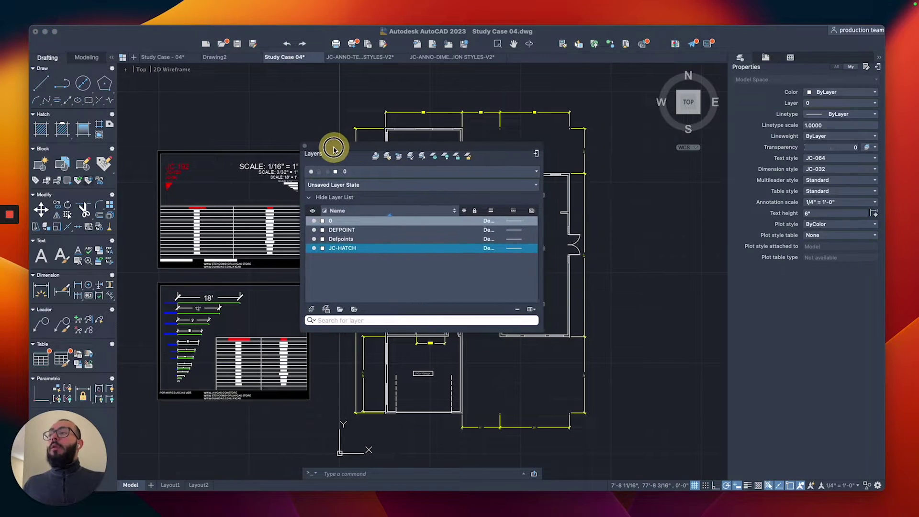
{"action": "left_click", "coordinate": [346, 221]}
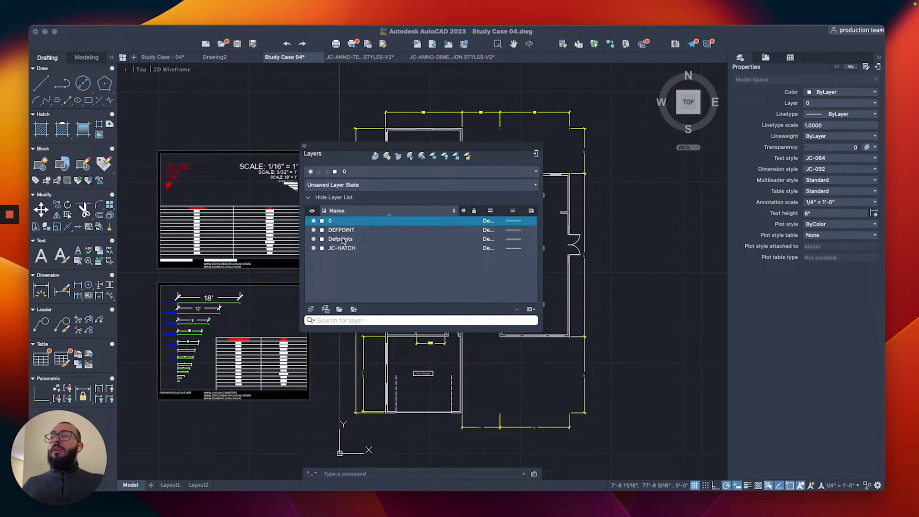
{"action": "left_click", "coordinate": [340, 241]}
{"action": "left_click_drag", "start_coordinate": [368, 152], "coordinate": [278, 132]}
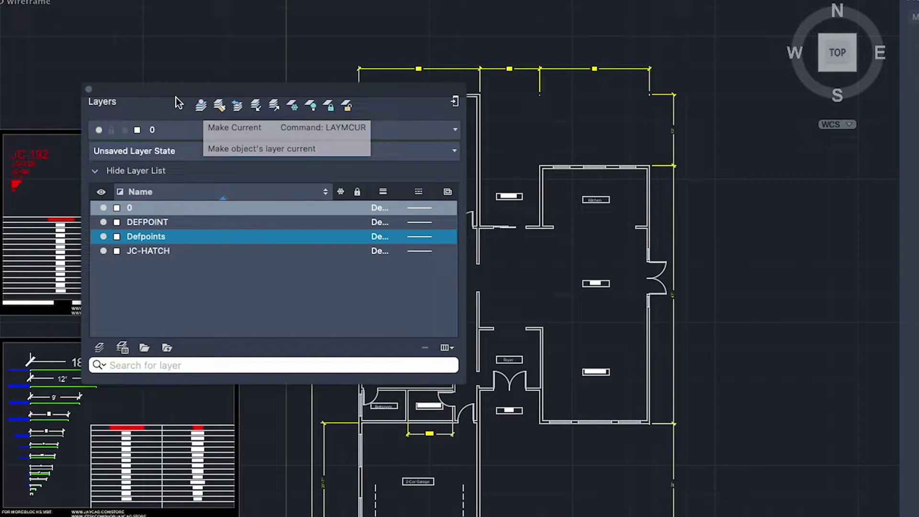
{"action": "left_click_drag", "start_coordinate": [173, 88], "coordinate": [292, 66]}
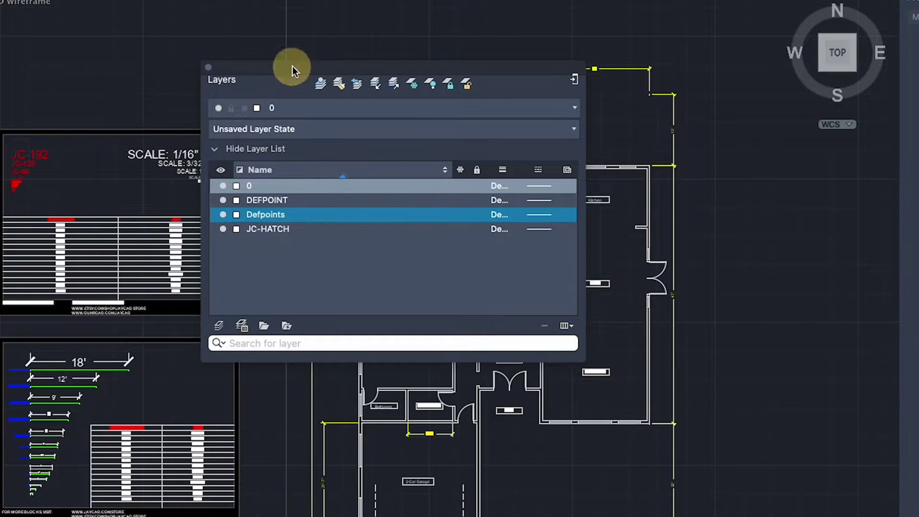
Create three new layers named A-Walls, A-Doors and A-windows
{"action": "left_click", "coordinate": [219, 326]}
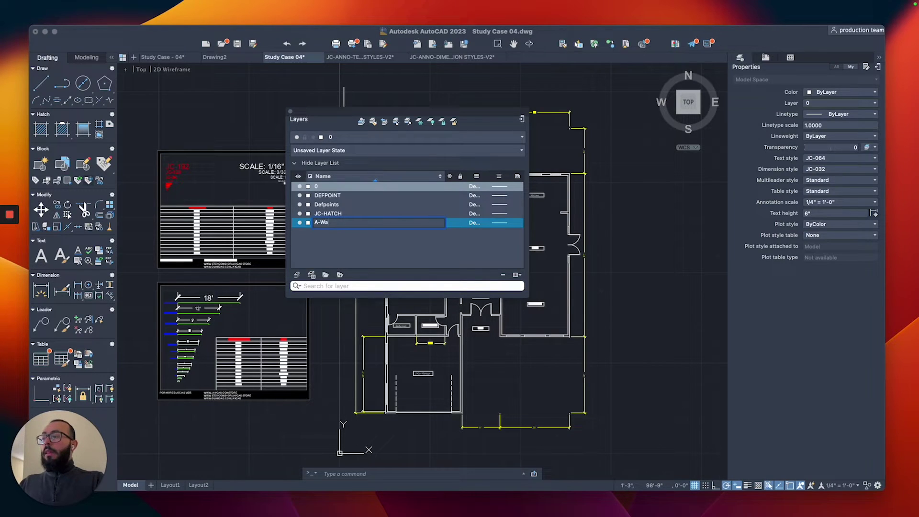
{"action": "key", "text": "Return"}
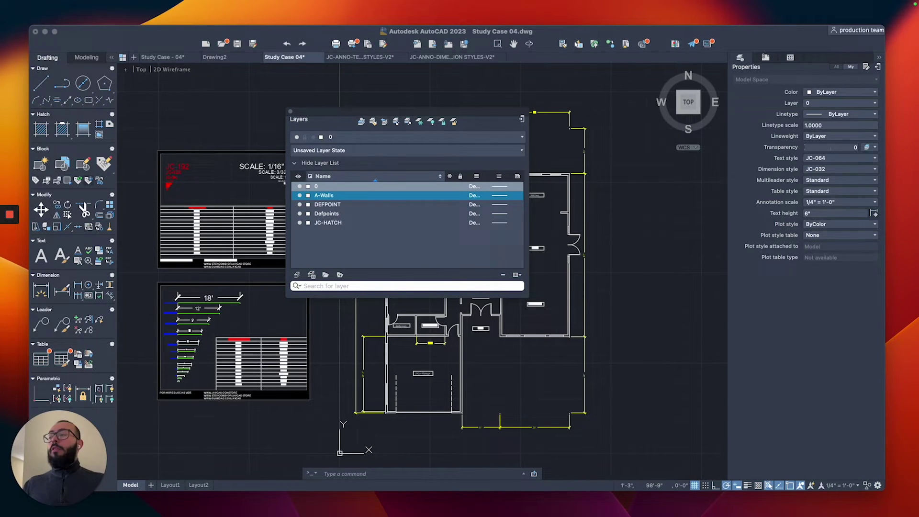
{"action": "left_click", "coordinate": [297, 275]}
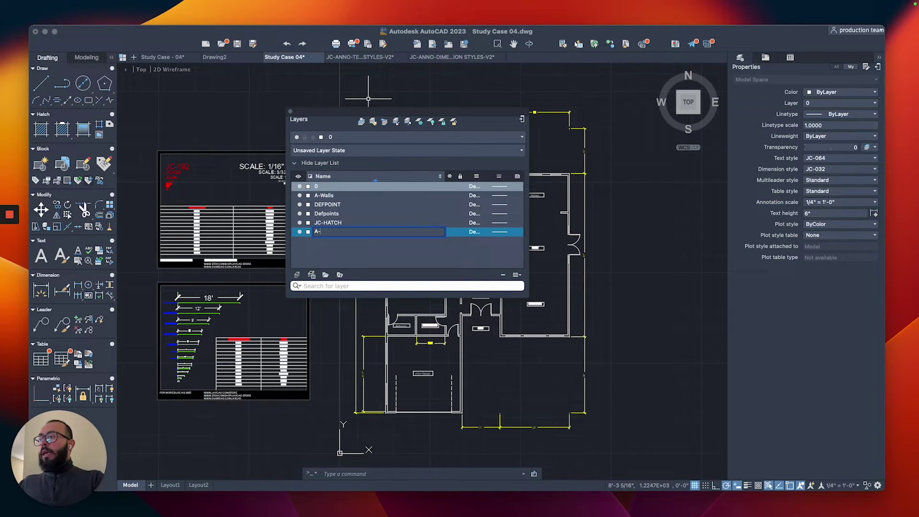
{"action": "key", "text": "Return"}
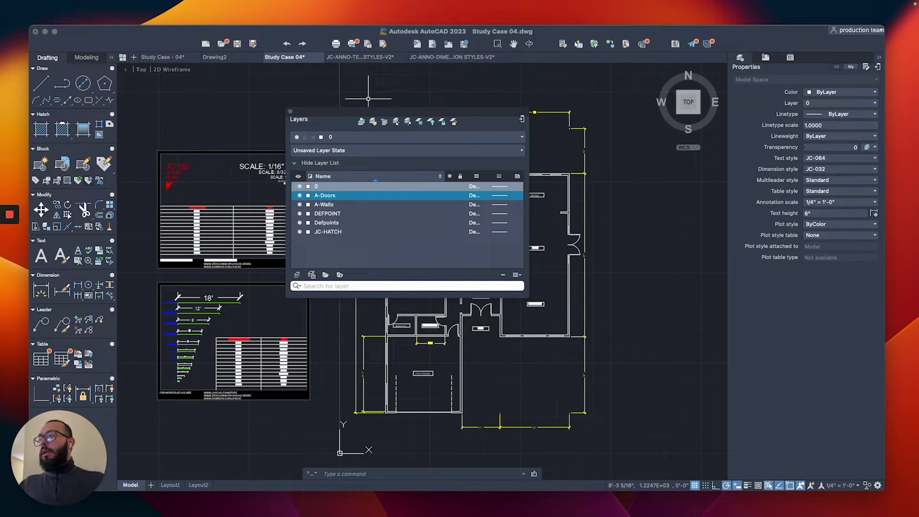
{"action": "left_click", "coordinate": [297, 275]}
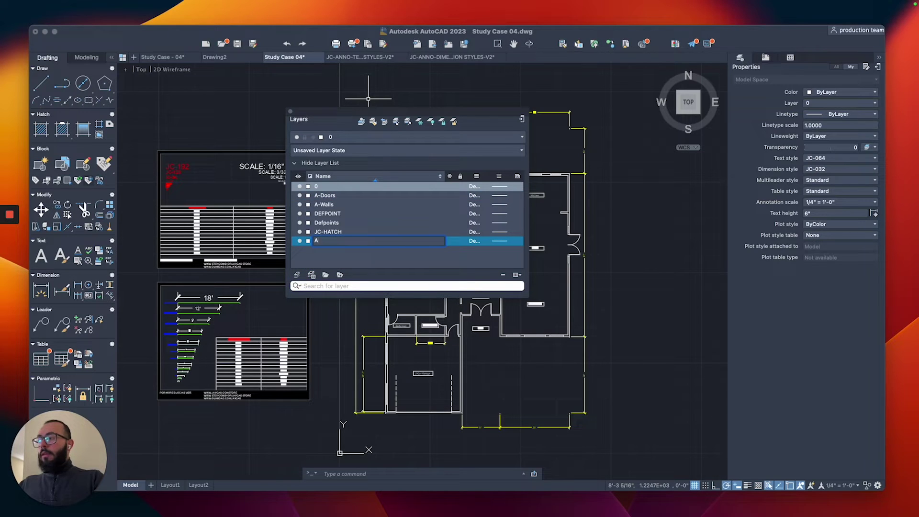
{"action": "key", "text": "Return"}
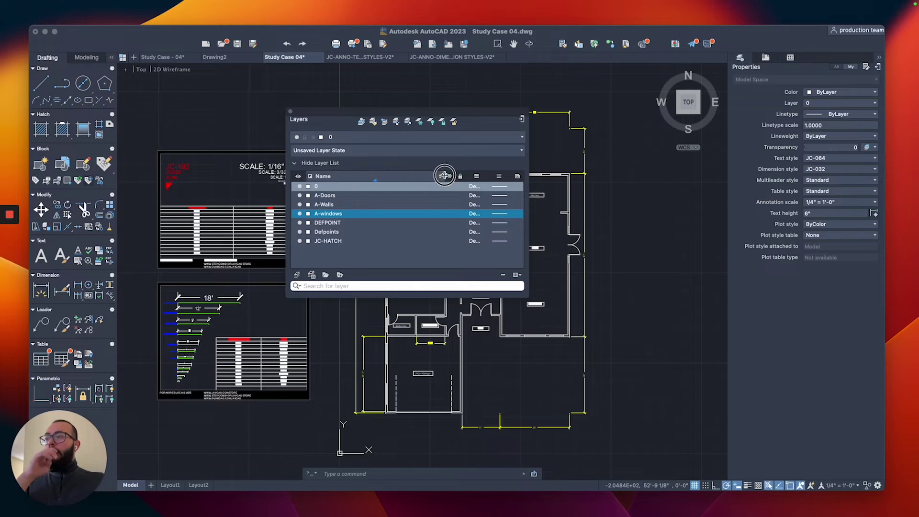
Narrow the layer name column and set the layer colors to green for A-Walls, yellow for A-windows and red for A-Doors
{"action": "left_click_drag", "start_coordinate": [444, 176], "coordinate": [385, 181]}
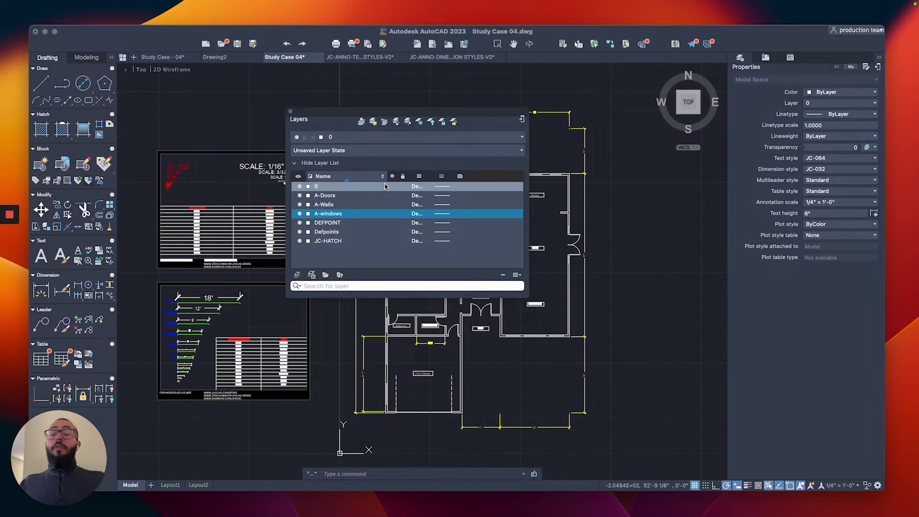
{"action": "left_click", "coordinate": [308, 204]}
{"action": "left_click", "coordinate": [323, 240]}
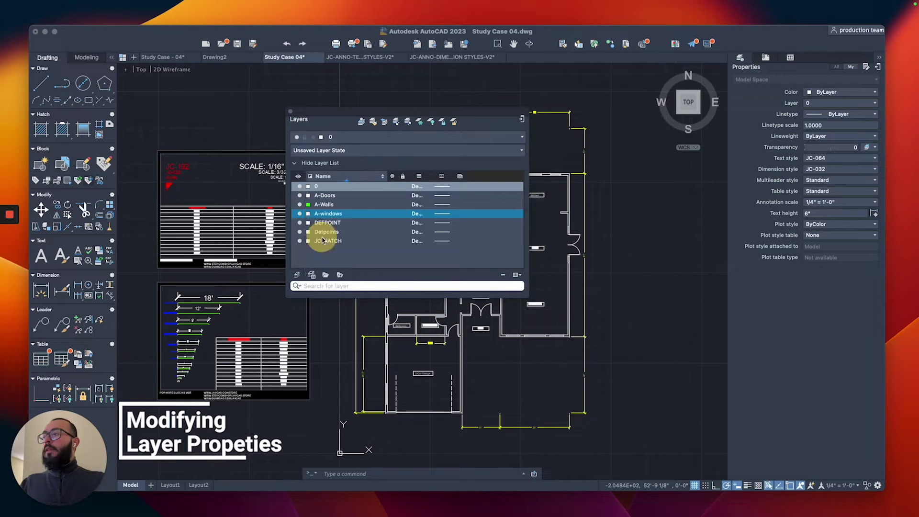
{"action": "left_click", "coordinate": [308, 214]}
{"action": "left_click", "coordinate": [320, 236]}
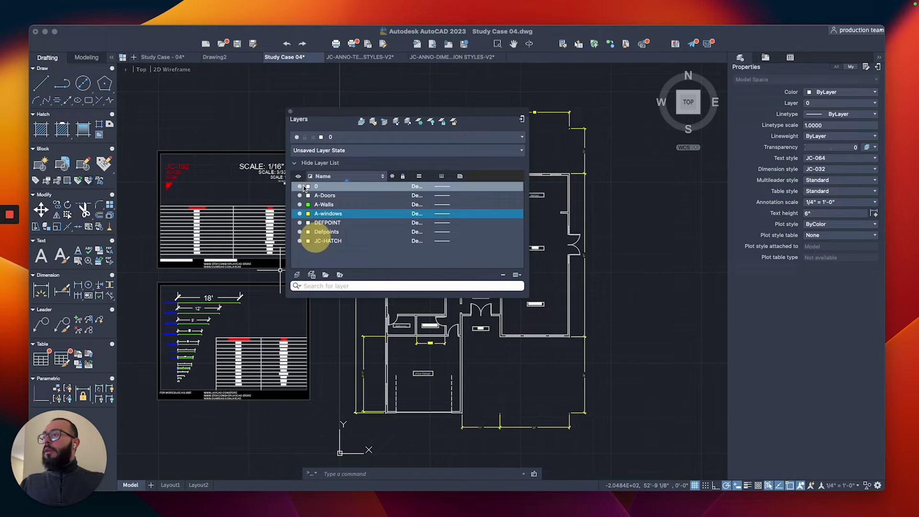
{"action": "left_click", "coordinate": [308, 195]}
{"action": "left_click", "coordinate": [319, 208]}
{"action": "left_click", "coordinate": [308, 204]}
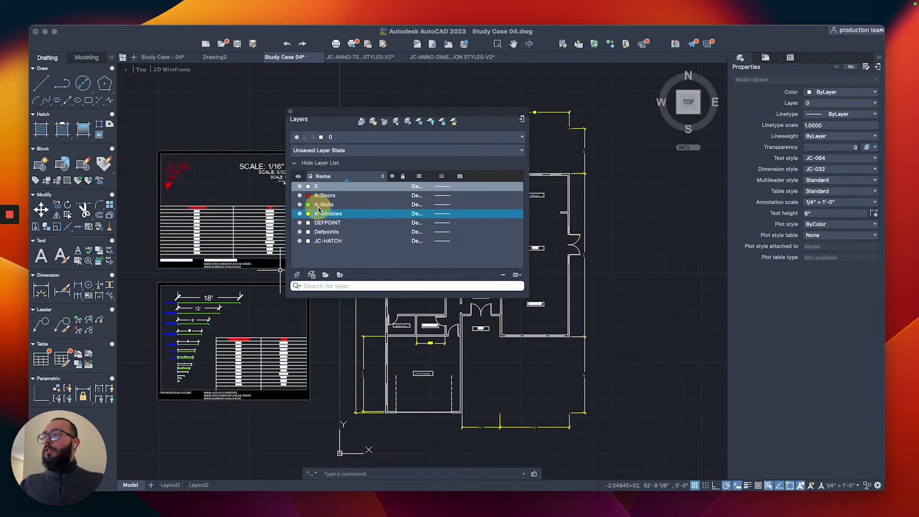
{"action": "left_click", "coordinate": [320, 236]}
Dock the floating Layers palette back above the drawing's properties
{"action": "left_click_drag", "start_coordinate": [349, 115], "coordinate": [483, 137]}
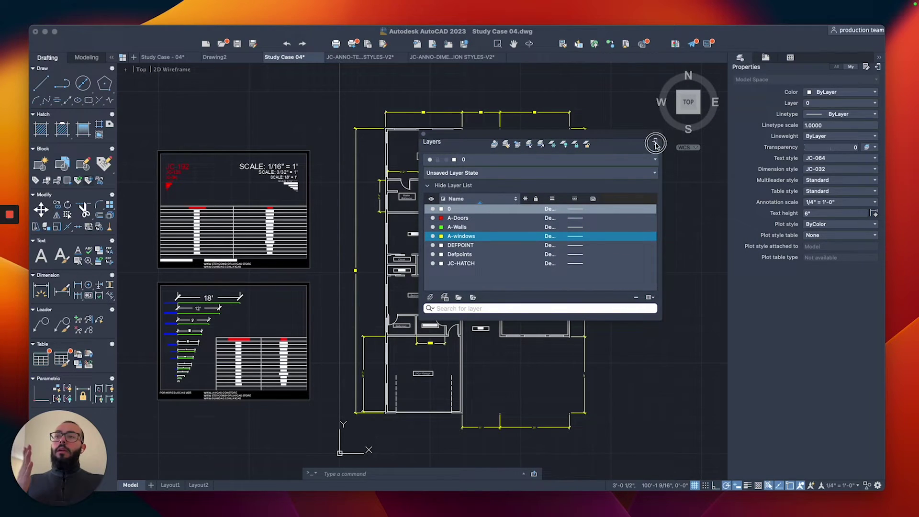
{"action": "left_click", "coordinate": [656, 144]}
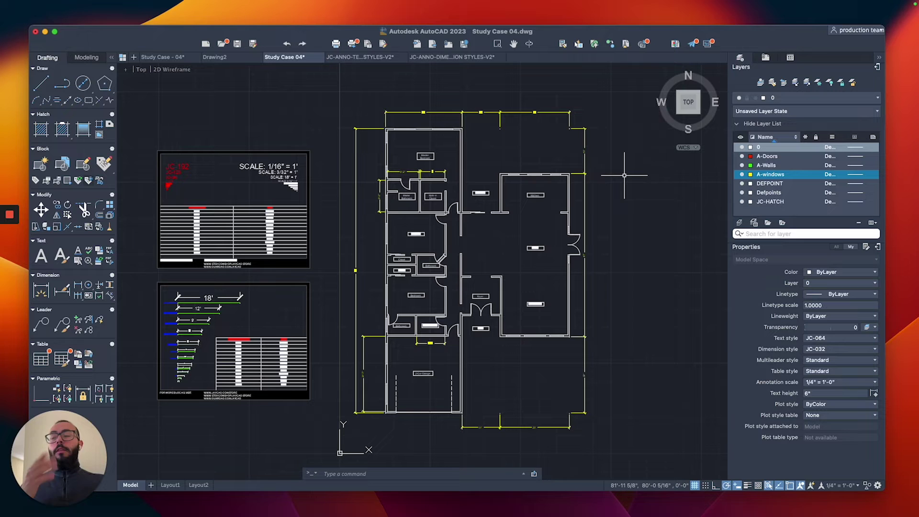
Select the dining and entry double doors plus the garage entry, washer/dryer, lower bedroom and lower bathroom doors
{"action": "scroll", "coordinate": [571, 264], "scroll_direction": "up", "scroll_amount": 4}
{"action": "left_click", "coordinate": [571, 218]}
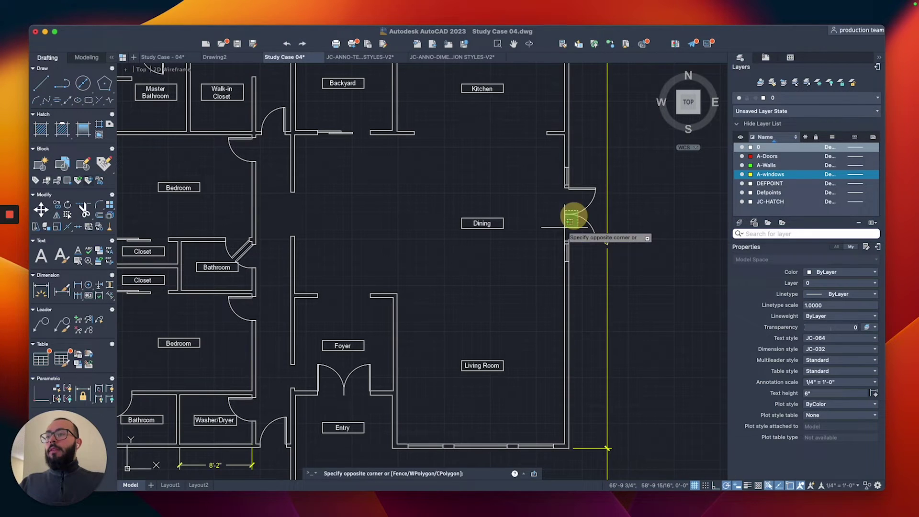
{"action": "left_click", "coordinate": [554, 232]}
{"action": "middle_click_drag", "start_coordinate": [554, 232], "coordinate": [618, 158]}
{"action": "left_click", "coordinate": [410, 314]}
{"action": "left_click", "coordinate": [355, 321]}
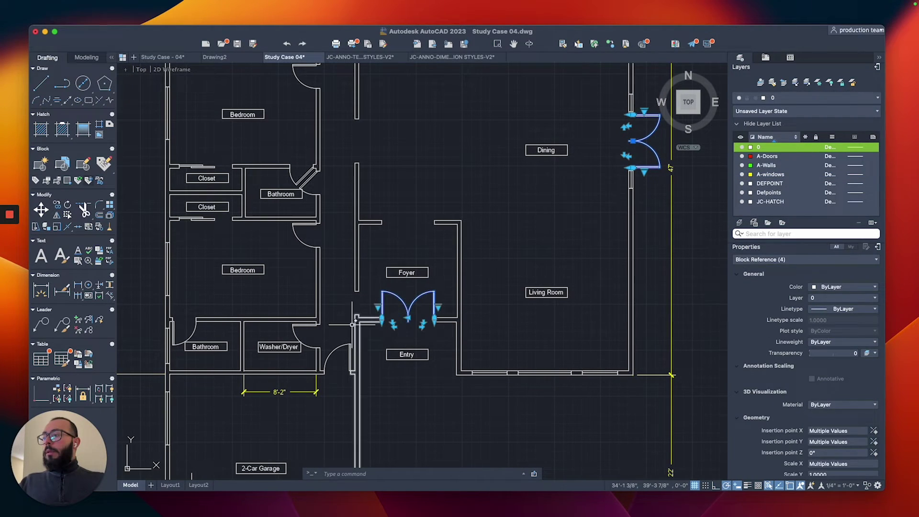
{"action": "left_click", "coordinate": [338, 351]}
{"action": "left_click", "coordinate": [301, 336]}
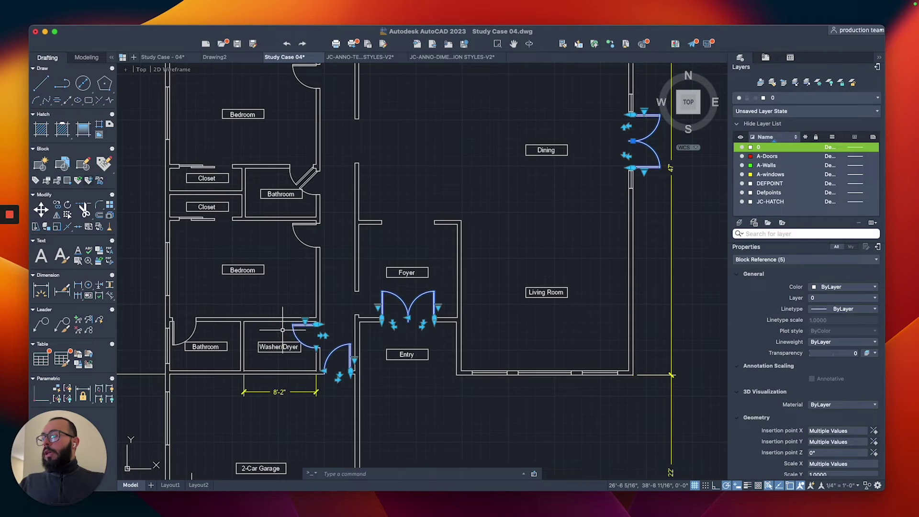
{"action": "left_click", "coordinate": [309, 242]}
{"action": "left_click", "coordinate": [180, 335]}
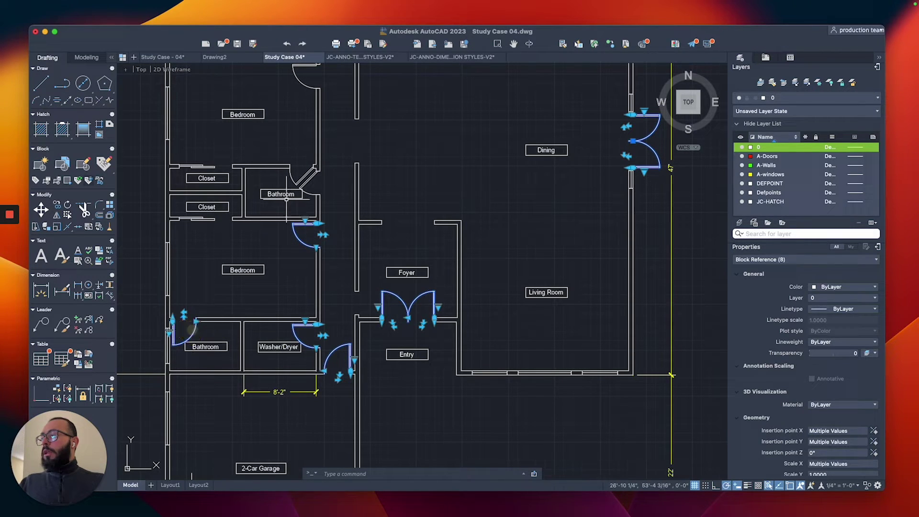
Add the angled hallway bathroom doors and the sliding doors of both closets to the selection
{"action": "left_click", "coordinate": [309, 181]}
{"action": "scroll", "coordinate": [363, 249], "scroll_direction": "down", "scroll_amount": 2}
{"action": "scroll", "coordinate": [254, 213], "scroll_direction": "up", "scroll_amount": 5}
{"action": "left_click", "coordinate": [204, 232]}
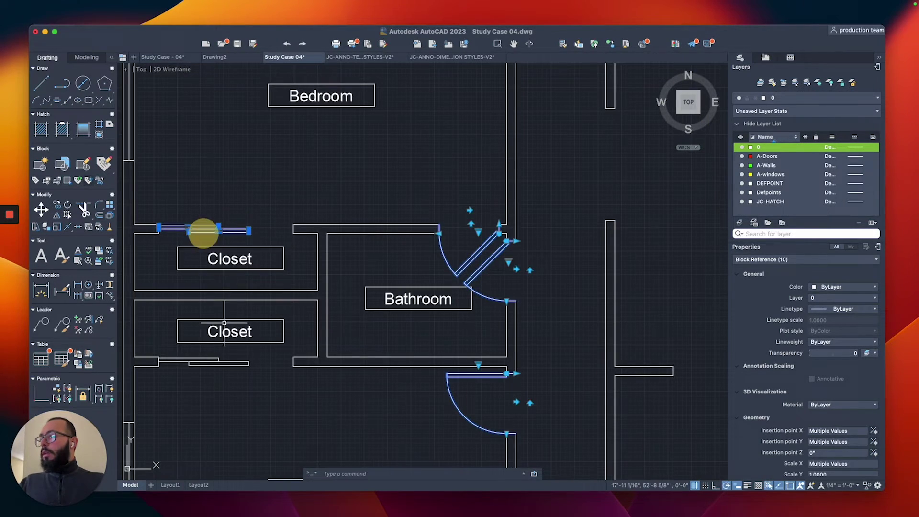
{"action": "left_click", "coordinate": [220, 363]}
{"action": "scroll", "coordinate": [224, 335], "scroll_direction": "down", "scroll_amount": 3}
{"action": "middle_click_drag", "start_coordinate": [354, 201], "coordinate": [304, 260]}
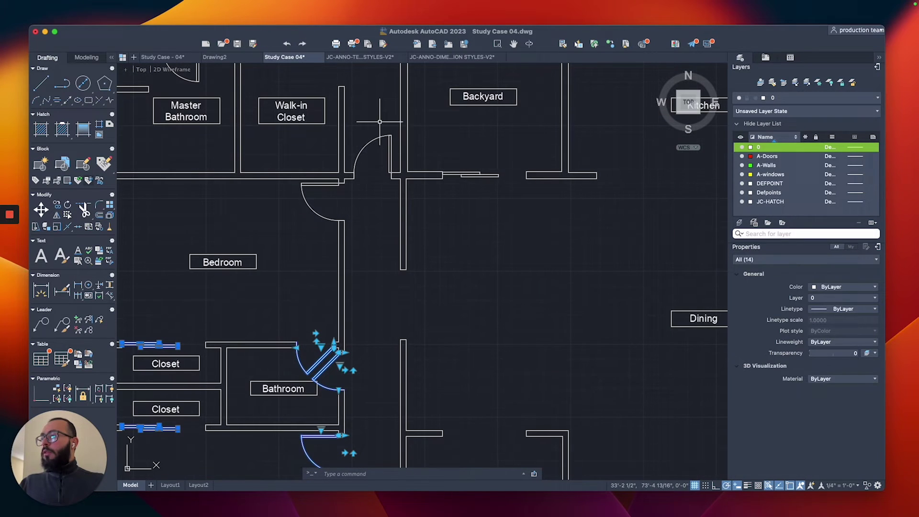
Add the upper bedroom door, the hallway door beside it, the backyard sliding door and the master bathroom door to the selection
{"action": "left_click", "coordinate": [371, 141]}
{"action": "left_click", "coordinate": [312, 204]}
{"action": "left_click", "coordinate": [519, 160]}
{"action": "left_click", "coordinate": [472, 196]}
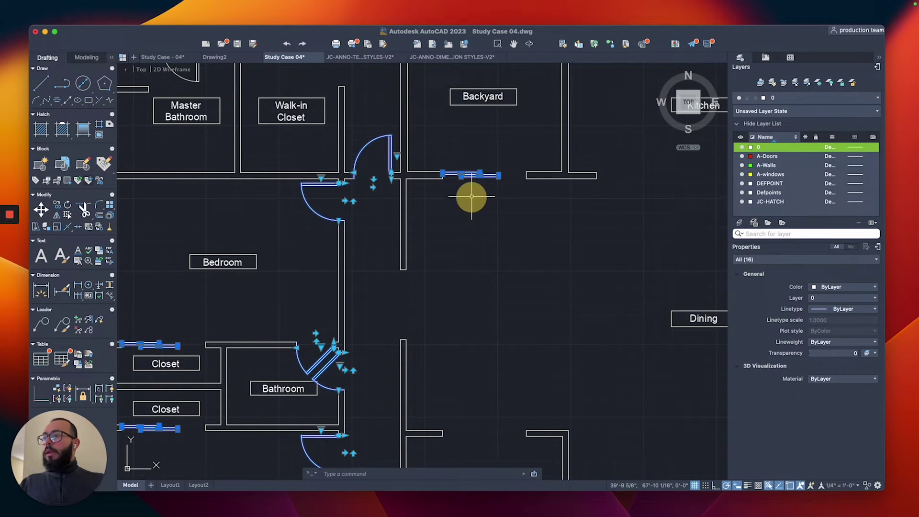
{"action": "scroll", "coordinate": [471, 197], "scroll_direction": "down", "scroll_amount": 3}
{"action": "scroll", "coordinate": [384, 221], "scroll_direction": "up", "scroll_amount": 5}
{"action": "left_click", "coordinate": [383, 221]}
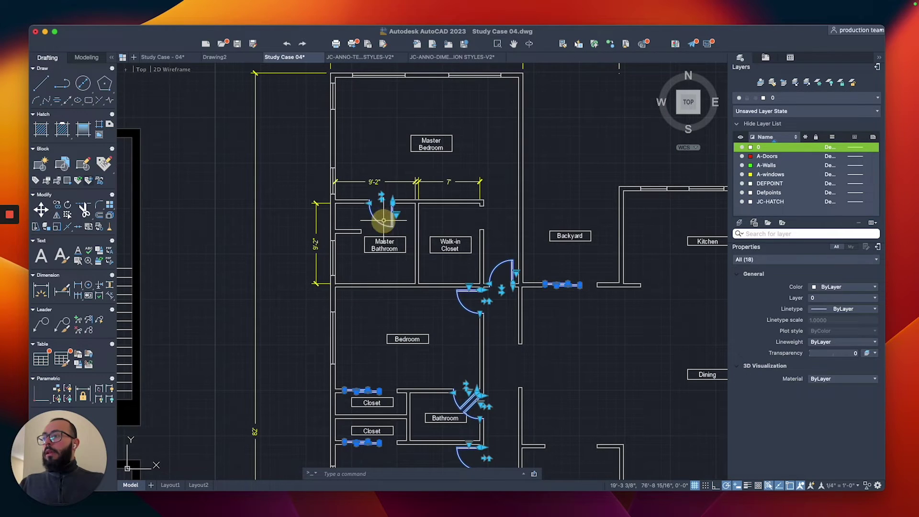
Add the 2-Car Garage door line and its two dashed side lines to the selection
{"action": "scroll", "coordinate": [383, 221], "scroll_direction": "down", "scroll_amount": 3}
{"action": "middle_click_drag", "start_coordinate": [494, 291], "coordinate": [485, 237]}
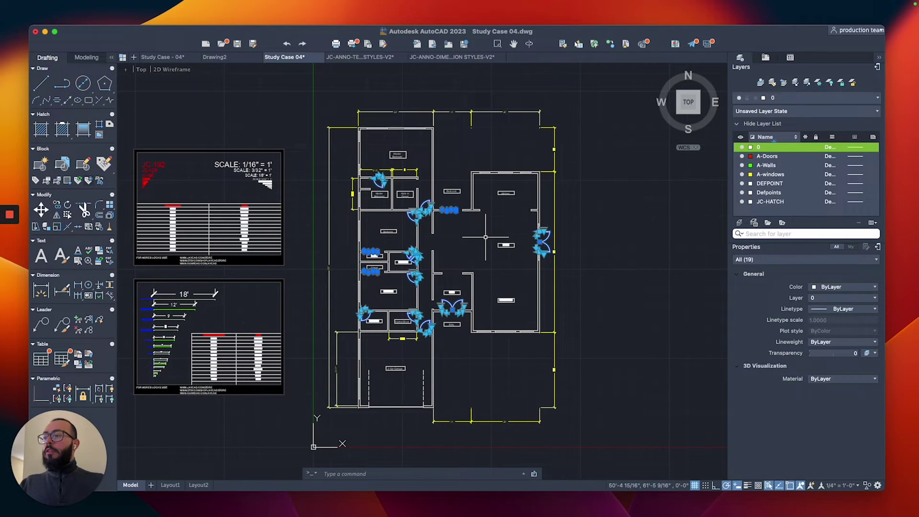
{"action": "scroll", "coordinate": [407, 420], "scroll_direction": "up", "scroll_amount": 5}
{"action": "left_click", "coordinate": [411, 368]}
{"action": "left_click", "coordinate": [373, 404]}
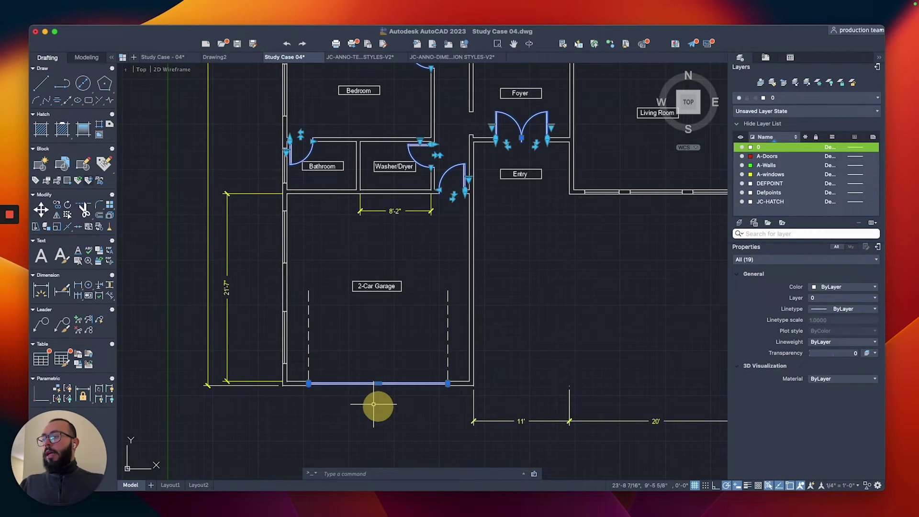
{"action": "left_click", "coordinate": [453, 343]}
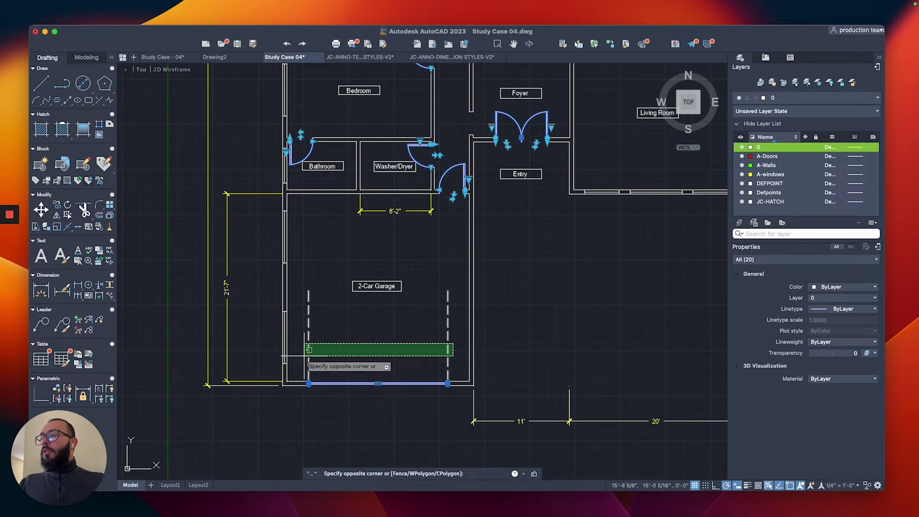
{"action": "left_click", "coordinate": [309, 350]}
{"action": "scroll", "coordinate": [309, 350], "scroll_direction": "down", "scroll_amount": 5}
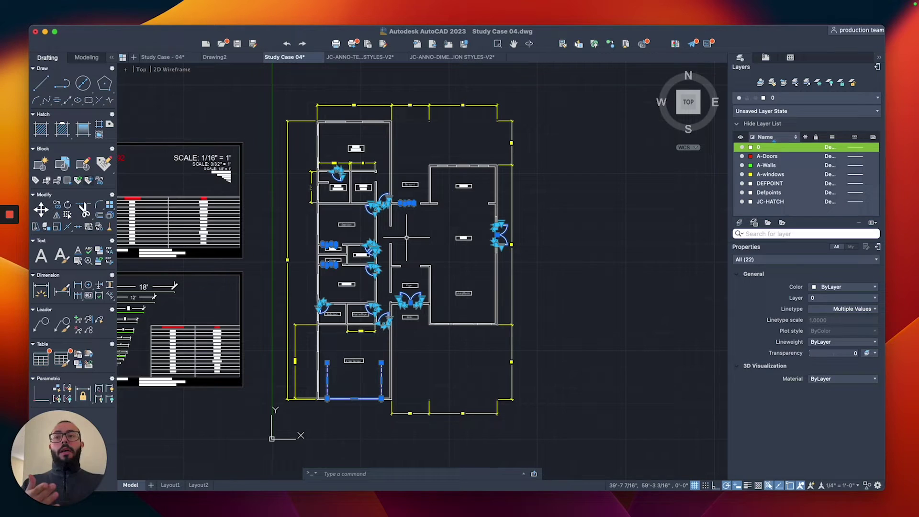
Move the selected doors to the A-Doors layer and clear the selection
{"action": "left_click", "coordinate": [831, 300]}
{"action": "left_click", "coordinate": [819, 321]}
{"action": "key", "text": "Escape"}
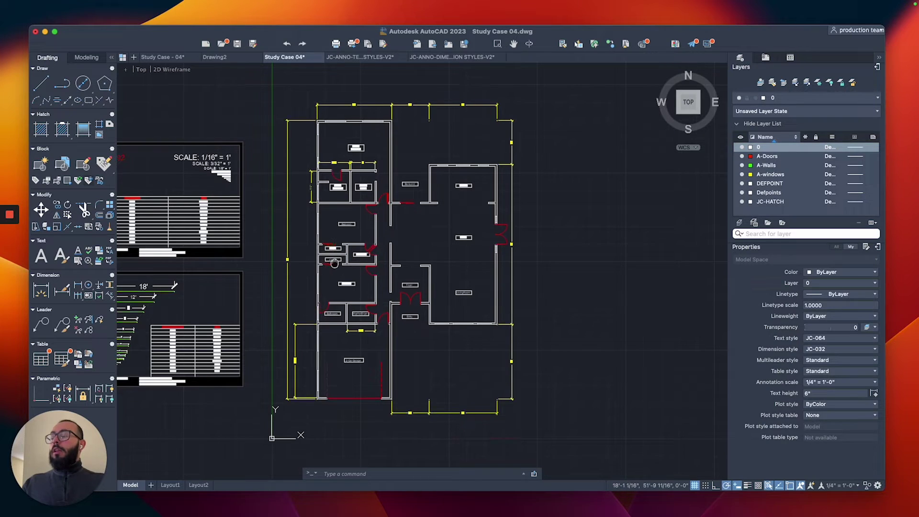
{"action": "middle_click_drag", "start_coordinate": [344, 291], "coordinate": [384, 283]}
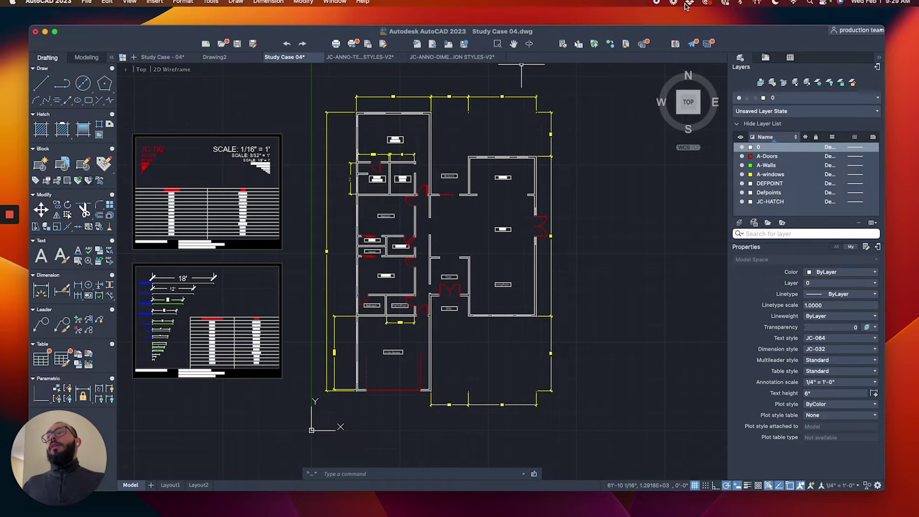
Select the three windows in the kitchen's exterior wall
{"action": "scroll", "coordinate": [503, 162], "scroll_direction": "up", "scroll_amount": 2}
{"action": "left_click", "coordinate": [536, 158]}
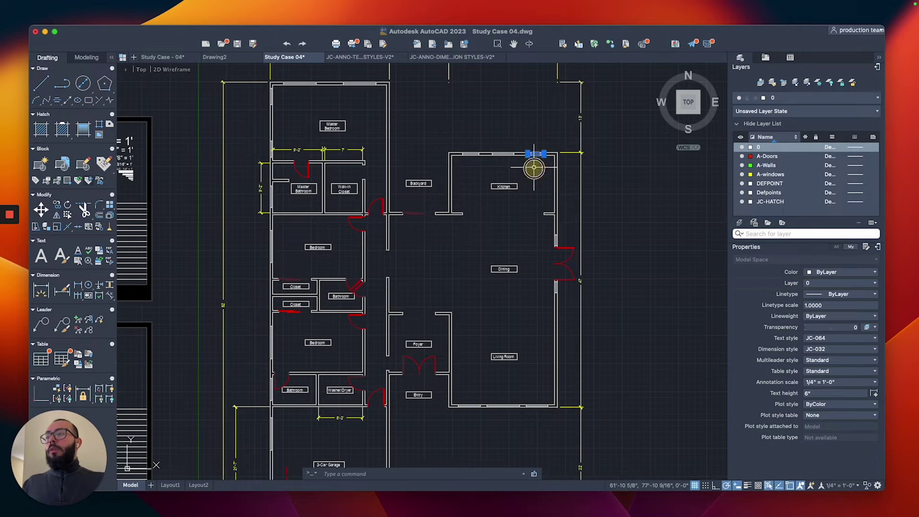
{"action": "scroll", "coordinate": [508, 146], "scroll_direction": "up", "scroll_amount": 3}
{"action": "left_click", "coordinate": [478, 179]}
{"action": "left_click", "coordinate": [397, 174]}
{"action": "scroll", "coordinate": [397, 174], "scroll_direction": "down", "scroll_amount": 3}
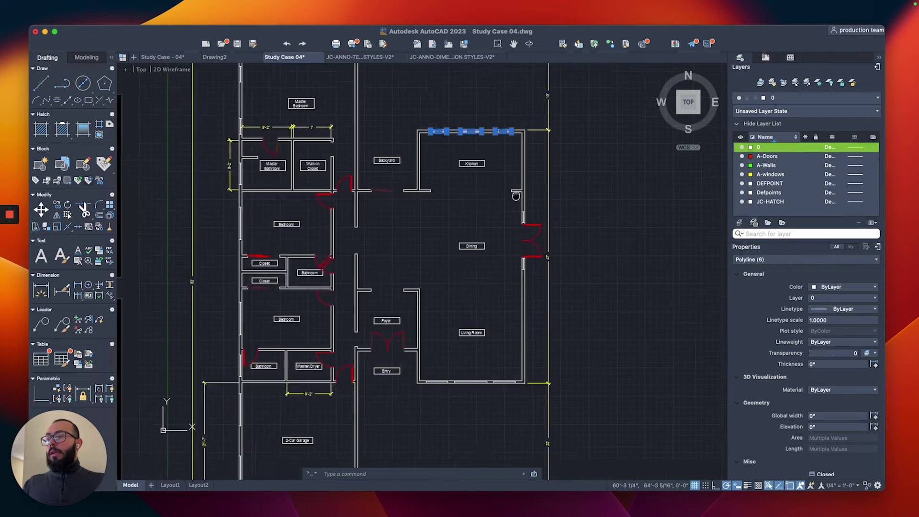
Add the two windows flanking the dining double door and the three living room windows to the selection
{"action": "scroll", "coordinate": [609, 148], "scroll_direction": "up", "scroll_amount": 3}
{"action": "left_click", "coordinate": [614, 150]}
{"action": "left_click", "coordinate": [615, 287]}
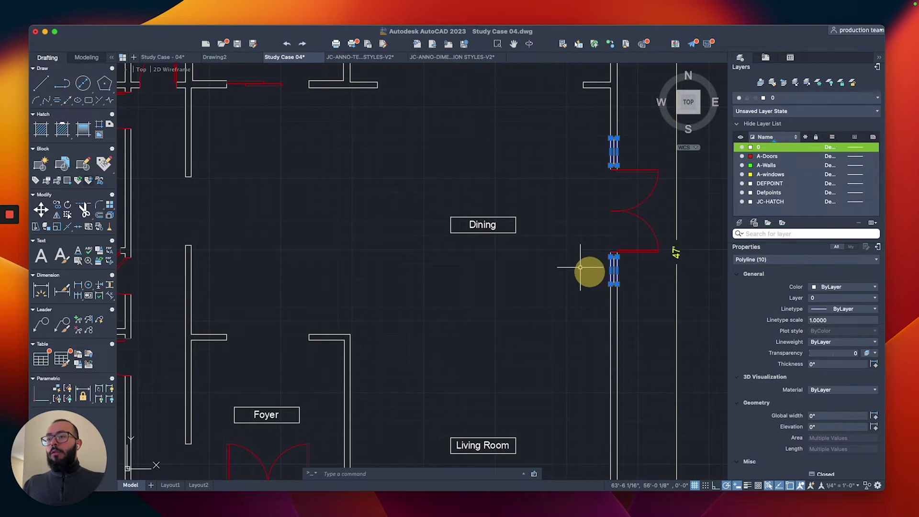
{"action": "scroll", "coordinate": [574, 253], "scroll_direction": "down", "scroll_amount": 3}
{"action": "scroll", "coordinate": [550, 239], "scroll_direction": "up", "scroll_amount": 4}
{"action": "left_click", "coordinate": [565, 352]}
{"action": "left_click", "coordinate": [421, 352]}
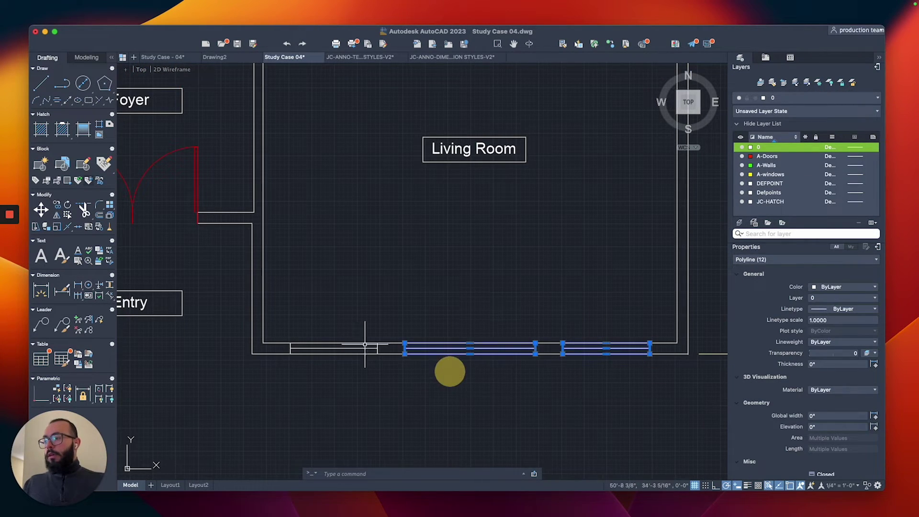
{"action": "left_click", "coordinate": [312, 352]}
{"action": "scroll", "coordinate": [590, 312], "scroll_direction": "down", "scroll_amount": 4}
Add the two garage windows and the lower bedroom and lower bathroom windows on the west exterior wall to the selection
{"action": "scroll", "coordinate": [431, 326], "scroll_direction": "down", "scroll_amount": 5}
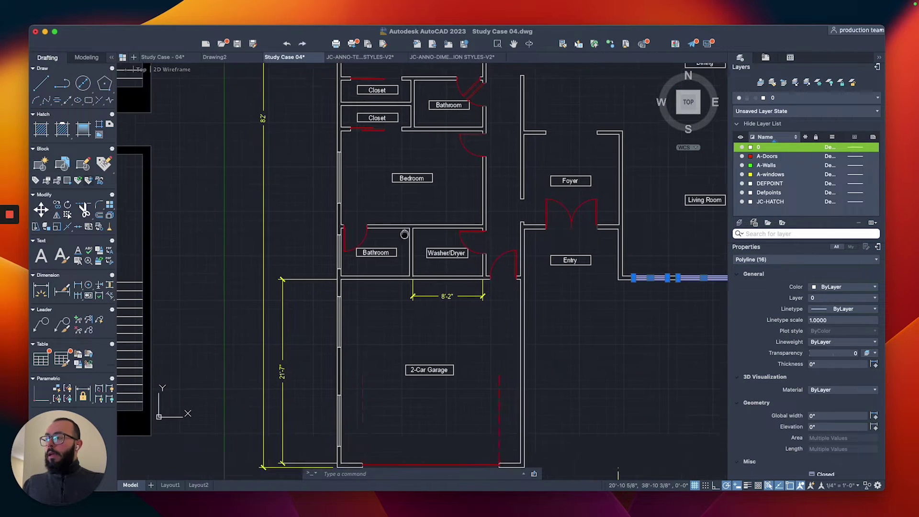
{"action": "left_click", "coordinate": [361, 274]}
{"action": "scroll", "coordinate": [358, 354], "scroll_direction": "up", "scroll_amount": 3}
{"action": "left_click", "coordinate": [359, 369]}
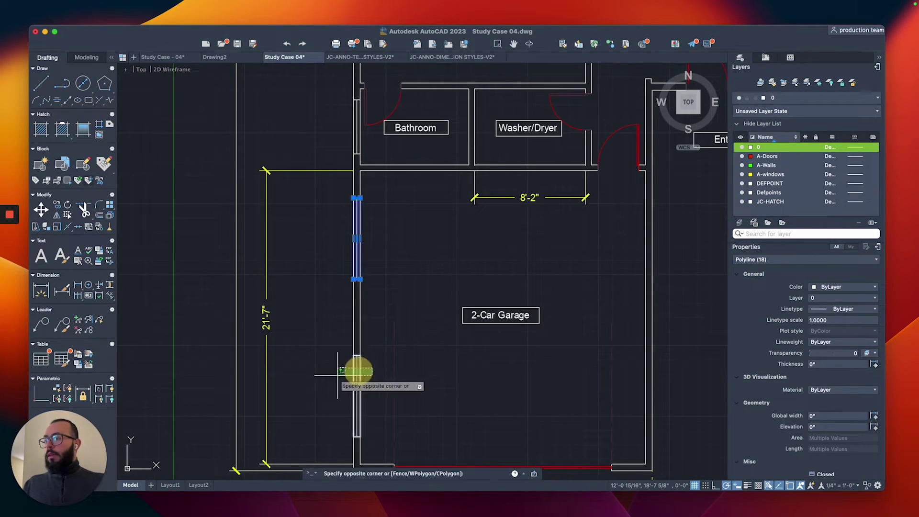
{"action": "scroll", "coordinate": [359, 369], "scroll_direction": "down", "scroll_amount": 5}
{"action": "scroll", "coordinate": [381, 295], "scroll_direction": "up", "scroll_amount": 4}
{"action": "left_click", "coordinate": [381, 294]}
{"action": "scroll", "coordinate": [421, 336], "scroll_direction": "up", "scroll_amount": 5}
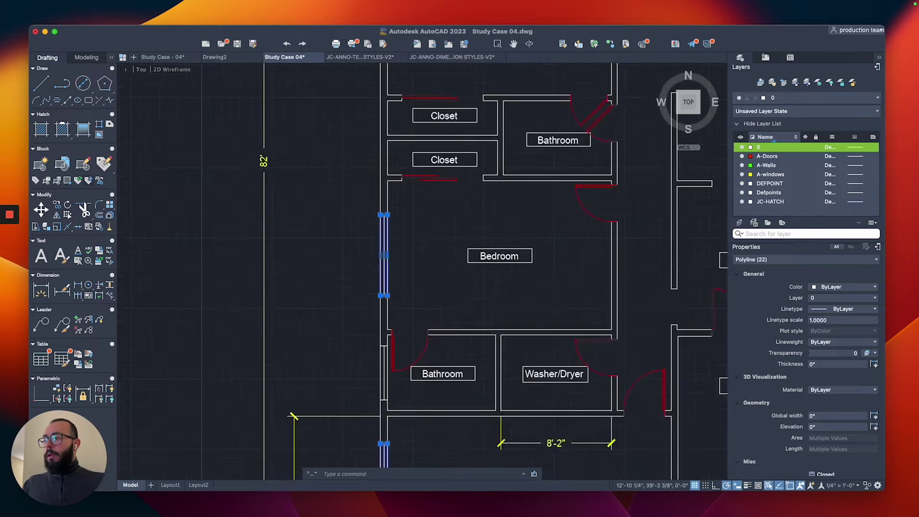
{"action": "left_click", "coordinate": [389, 360]}
{"action": "left_click", "coordinate": [342, 366]}
Add the upper bedroom, master bathroom and lower west-wall master bedroom windows to the selection
{"action": "scroll", "coordinate": [350, 335], "scroll_direction": "down", "scroll_amount": 2}
{"action": "scroll", "coordinate": [351, 336], "scroll_direction": "down", "scroll_amount": 5}
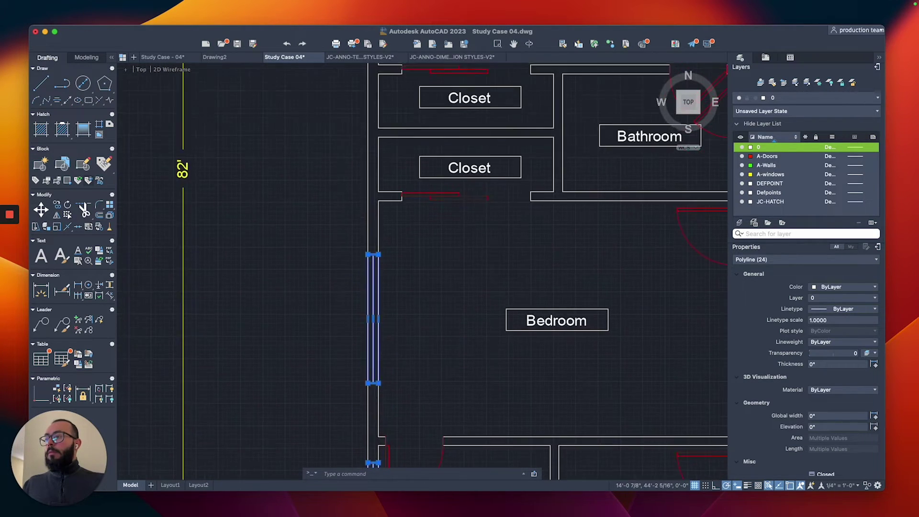
{"action": "left_click", "coordinate": [345, 258]}
{"action": "scroll", "coordinate": [373, 258], "scroll_direction": "up", "scroll_amount": 5}
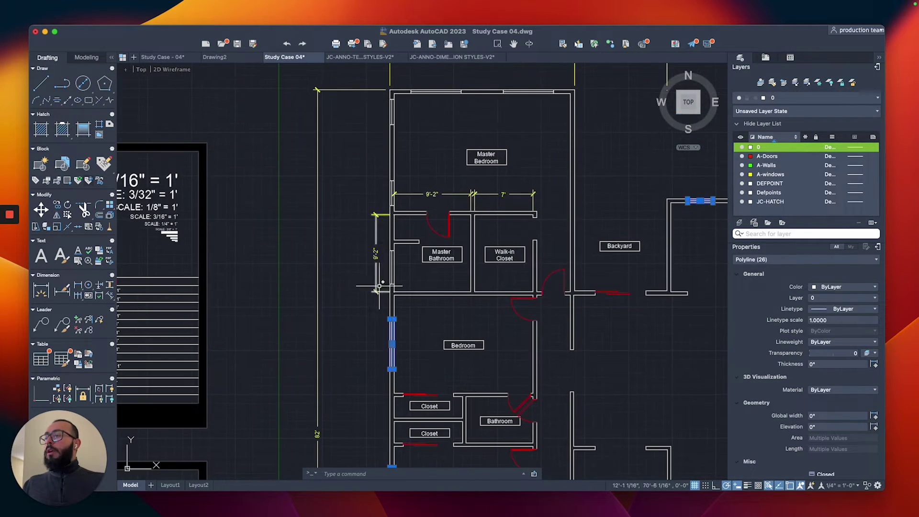
{"action": "left_click", "coordinate": [410, 260]}
{"action": "scroll", "coordinate": [405, 307], "scroll_direction": "down", "scroll_amount": 2}
{"action": "scroll", "coordinate": [405, 307], "scroll_direction": "up", "scroll_amount": 5}
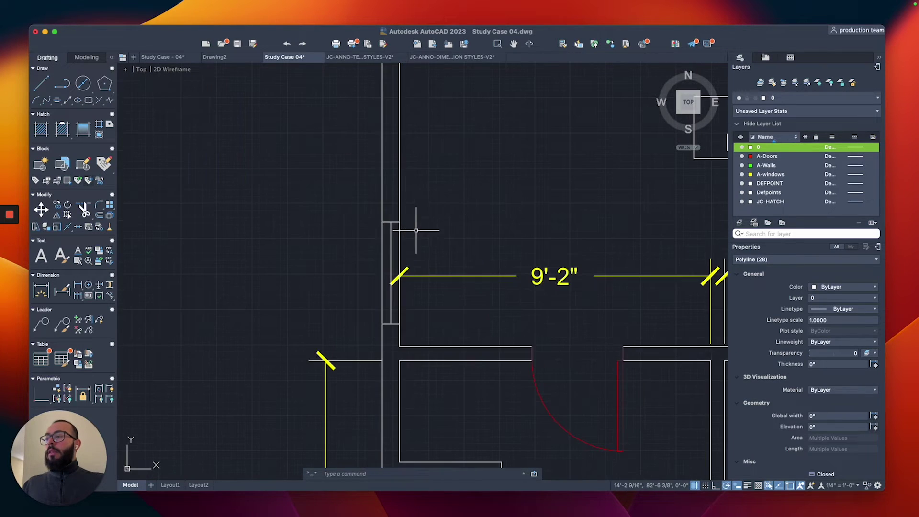
{"action": "left_click", "coordinate": [396, 242]}
{"action": "left_click", "coordinate": [349, 256]}
Add the remaining west-wall window and the two north-wall windows of the master bedroom to the selection
{"action": "scroll", "coordinate": [379, 204], "scroll_direction": "down", "scroll_amount": 3}
{"action": "scroll", "coordinate": [378, 203], "scroll_direction": "up", "scroll_amount": 3}
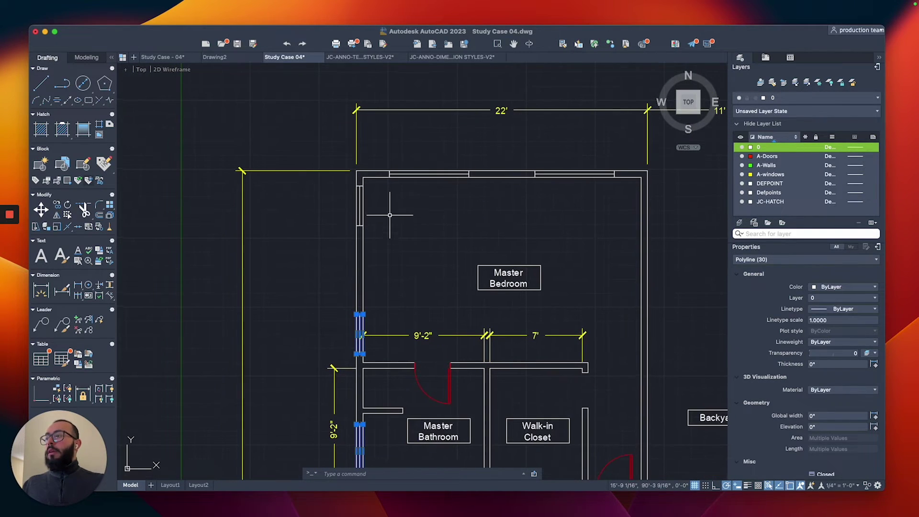
{"action": "left_click", "coordinate": [318, 207]}
{"action": "left_click", "coordinate": [447, 148]}
{"action": "left_click", "coordinate": [544, 159]}
{"action": "left_click", "coordinate": [550, 191]}
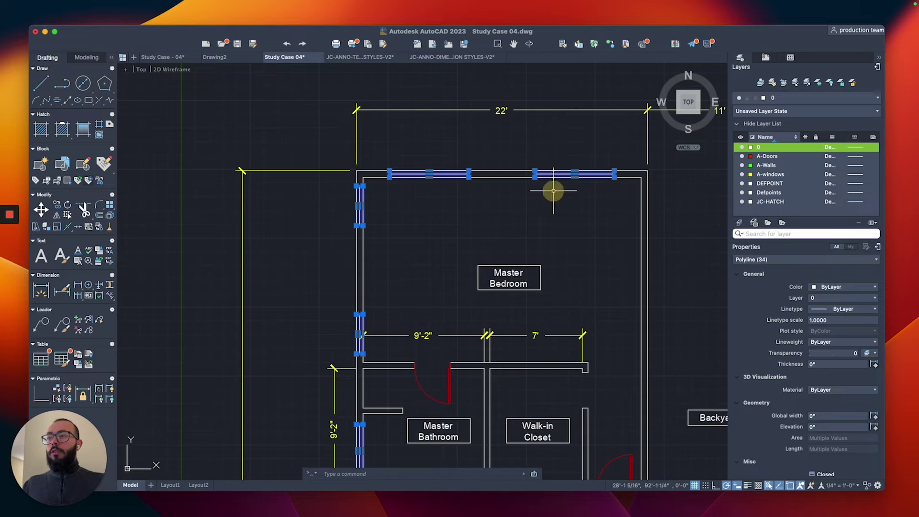
{"action": "scroll", "coordinate": [558, 230], "scroll_direction": "down", "scroll_amount": 5}
{"action": "middle_click_drag", "start_coordinate": [559, 229], "coordinate": [393, 175]}
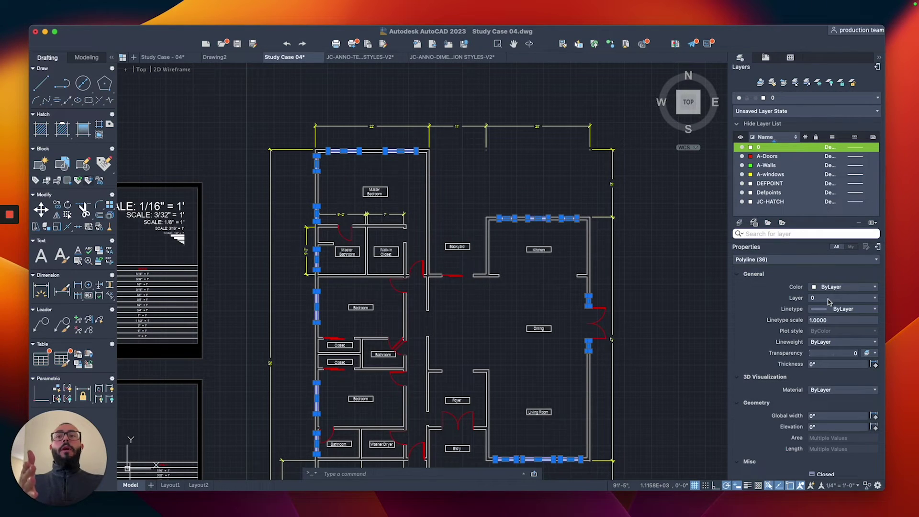
Move the selected windows to the A-windows layer and clear the selection
{"action": "left_click", "coordinate": [806, 98]}
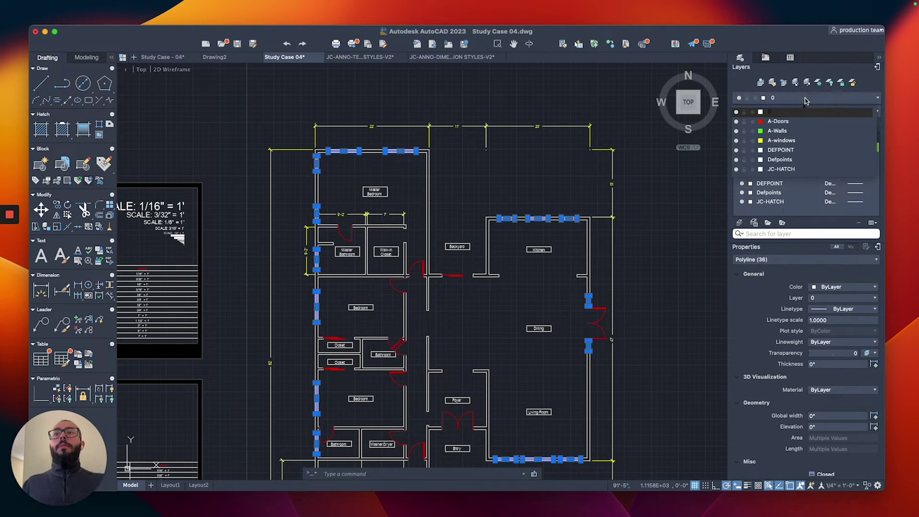
{"action": "left_click", "coordinate": [781, 140]}
{"action": "middle_click_drag", "start_coordinate": [476, 317], "coordinate": [479, 269]}
{"action": "scroll", "coordinate": [479, 269], "scroll_direction": "down", "scroll_amount": 3}
{"action": "key", "text": "Escape"}
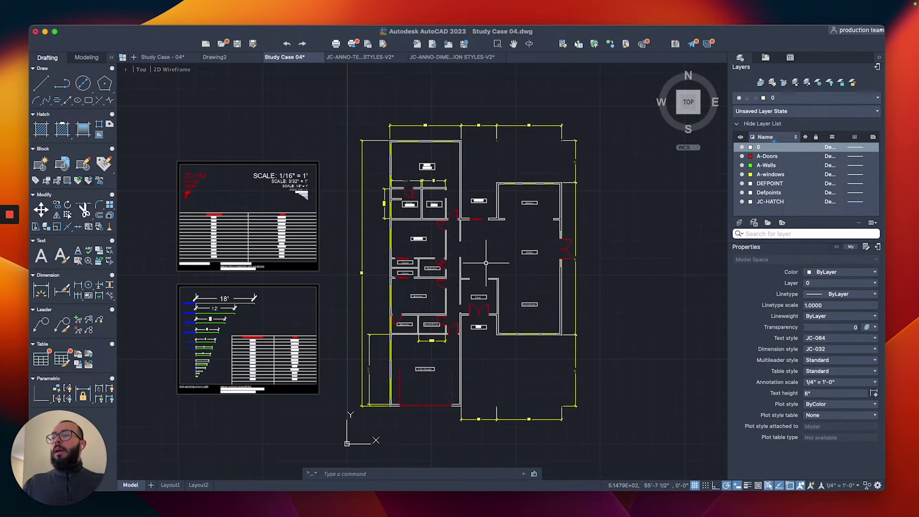
Select the walls around the living room, foyer and entry, including the long wall running down the garage
{"action": "scroll", "coordinate": [512, 290], "scroll_direction": "up", "scroll_amount": 5}
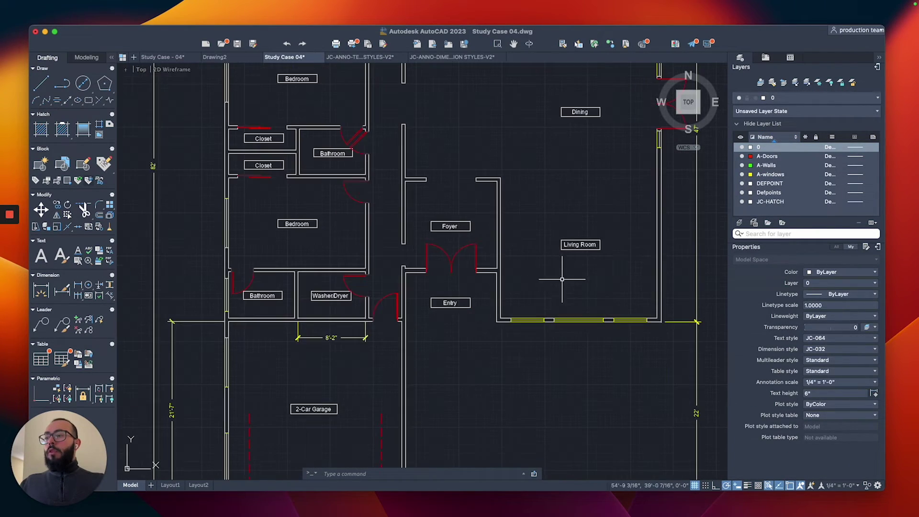
{"action": "left_click", "coordinate": [675, 191]}
{"action": "left_click", "coordinate": [616, 207]}
{"action": "left_click", "coordinate": [505, 247]}
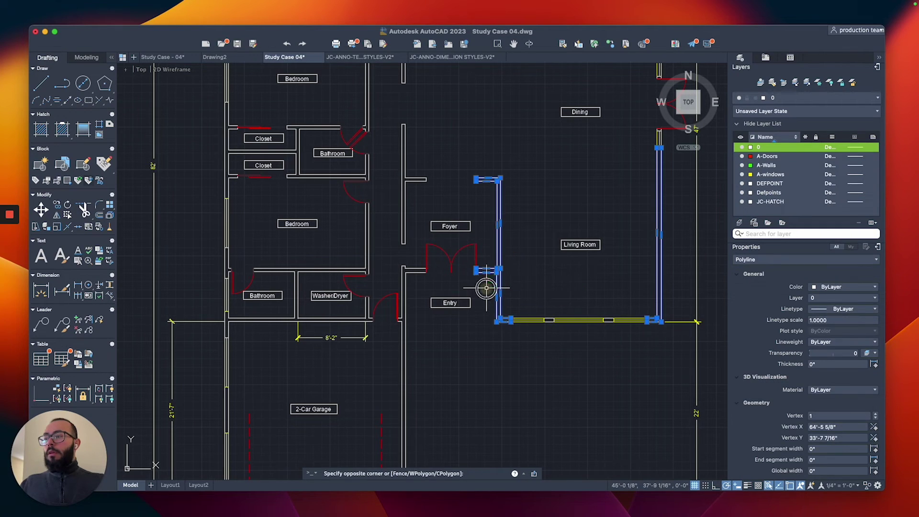
{"action": "left_click", "coordinate": [486, 287]}
{"action": "left_click", "coordinate": [403, 206]}
{"action": "scroll", "coordinate": [376, 263], "scroll_direction": "up", "scroll_amount": 3}
{"action": "scroll", "coordinate": [375, 263], "scroll_direction": "down", "scroll_amount": 3}
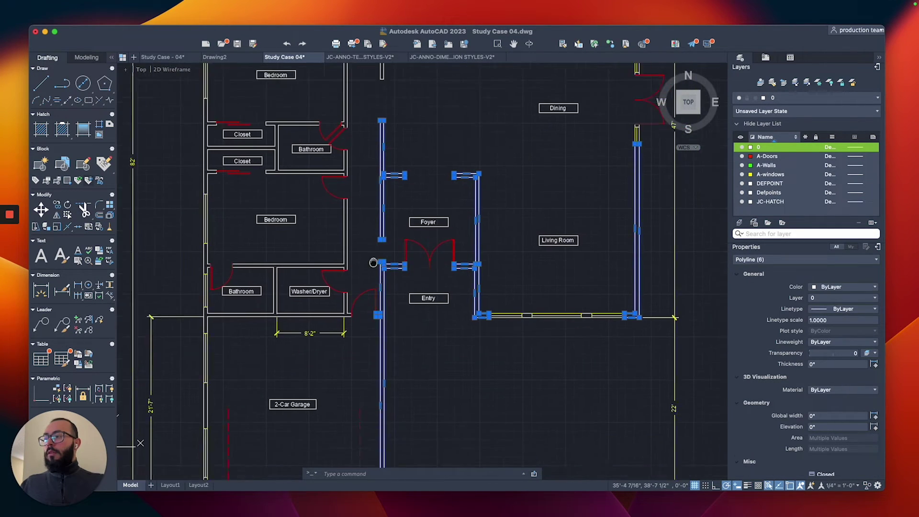
Add the short wall segment between two of the living room's south windows to the selection
{"action": "scroll", "coordinate": [574, 309], "scroll_direction": "up", "scroll_amount": 4}
{"action": "scroll", "coordinate": [415, 214], "scroll_direction": "up", "scroll_amount": 4}
{"action": "left_click", "coordinate": [322, 242]}
{"action": "left_click", "coordinate": [311, 271]}
{"action": "scroll", "coordinate": [308, 288], "scroll_direction": "down", "scroll_amount": 3}
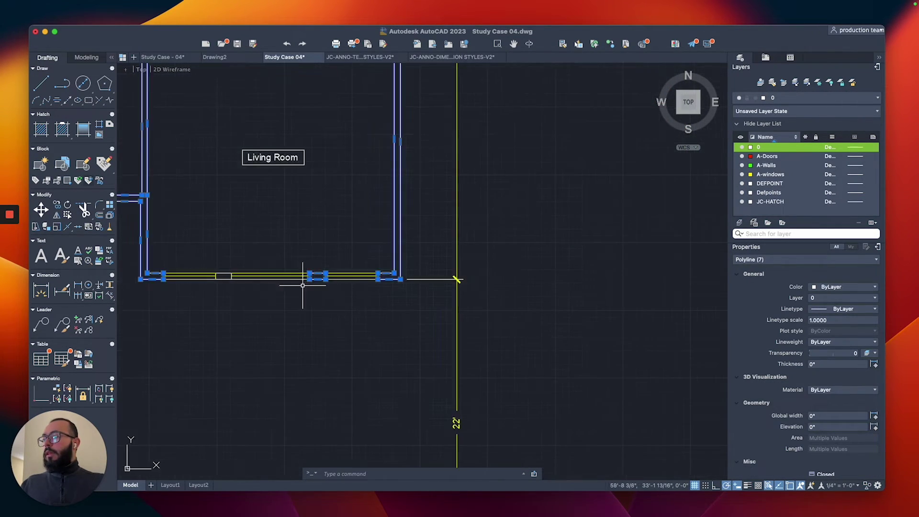
Add the walls around the lower bathroom and washer/dryer and the garage's exterior wall segment between its windows to the selection
{"action": "middle_click_drag", "start_coordinate": [308, 287], "coordinate": [583, 258]}
{"action": "scroll", "coordinate": [584, 259], "scroll_direction": "down", "scroll_amount": 2}
{"action": "scroll", "coordinate": [583, 259], "scroll_direction": "up", "scroll_amount": 3}
{"action": "middle_click_drag", "start_coordinate": [519, 217], "coordinate": [369, 215]}
{"action": "scroll", "coordinate": [369, 216], "scroll_direction": "down", "scroll_amount": 2}
{"action": "left_click", "coordinate": [404, 178]}
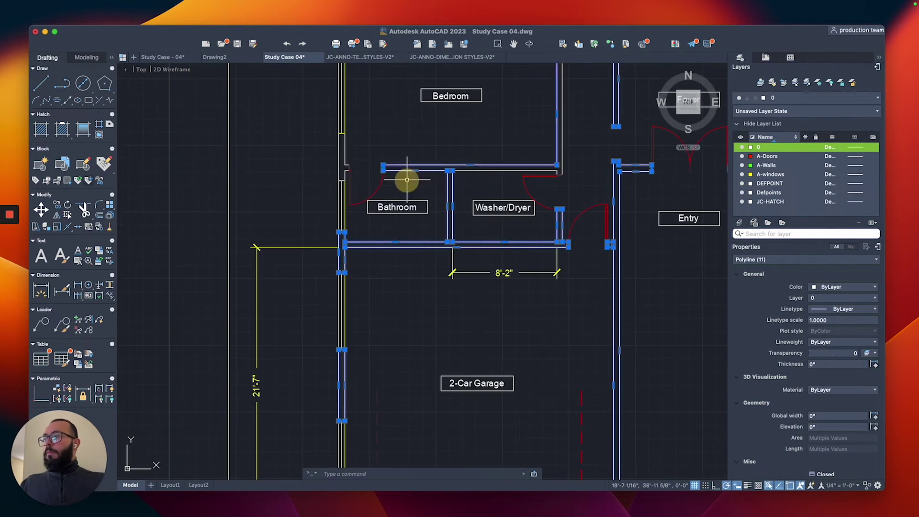
Add the kitchen's west wall and the short wall segments beside the backyard opening to the selection
{"action": "scroll", "coordinate": [410, 261], "scroll_direction": "up", "scroll_amount": 3}
{"action": "scroll", "coordinate": [546, 267], "scroll_direction": "up", "scroll_amount": 5}
{"action": "scroll", "coordinate": [566, 266], "scroll_direction": "down", "scroll_amount": 6}
{"action": "left_click", "coordinate": [582, 257]}
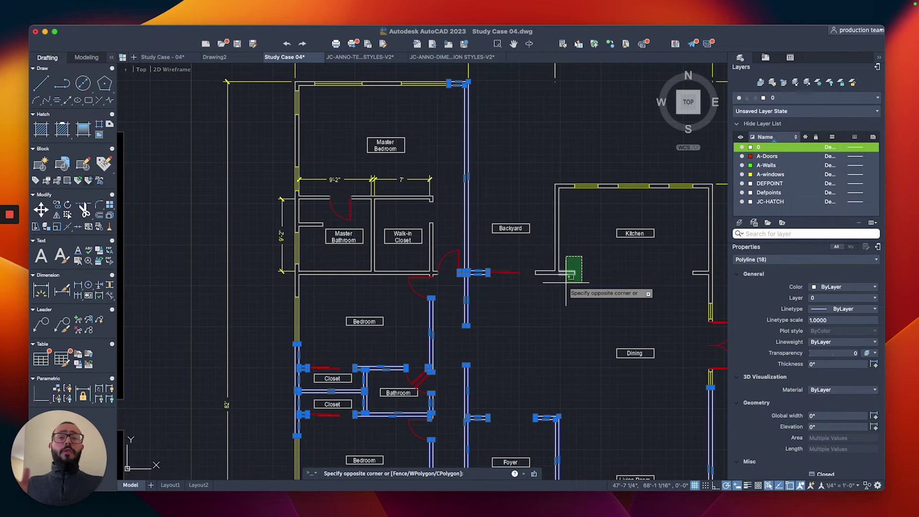
{"action": "left_click", "coordinate": [565, 280]}
{"action": "left_click", "coordinate": [564, 235]}
{"action": "left_click", "coordinate": [537, 248]}
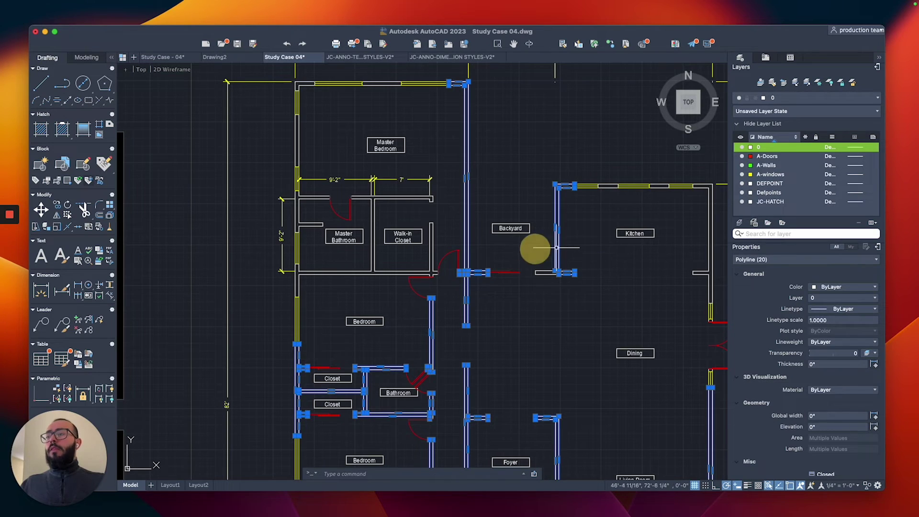
{"action": "middle_click_drag", "start_coordinate": [565, 256], "coordinate": [478, 254]}
{"action": "left_click", "coordinate": [495, 252]}
{"action": "left_click", "coordinate": [441, 294]}
Add the kitchen's east wall and the north wall segments between its windows to the selection
{"action": "left_click", "coordinate": [610, 267]}
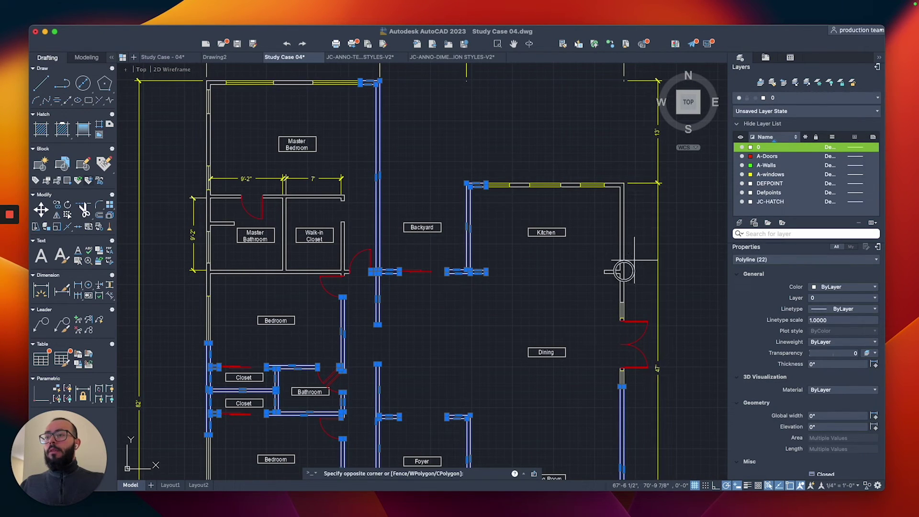
{"action": "left_click", "coordinate": [618, 267]}
{"action": "scroll", "coordinate": [539, 168], "scroll_direction": "up", "scroll_amount": 4}
{"action": "left_click", "coordinate": [583, 232]}
{"action": "left_click", "coordinate": [476, 195]}
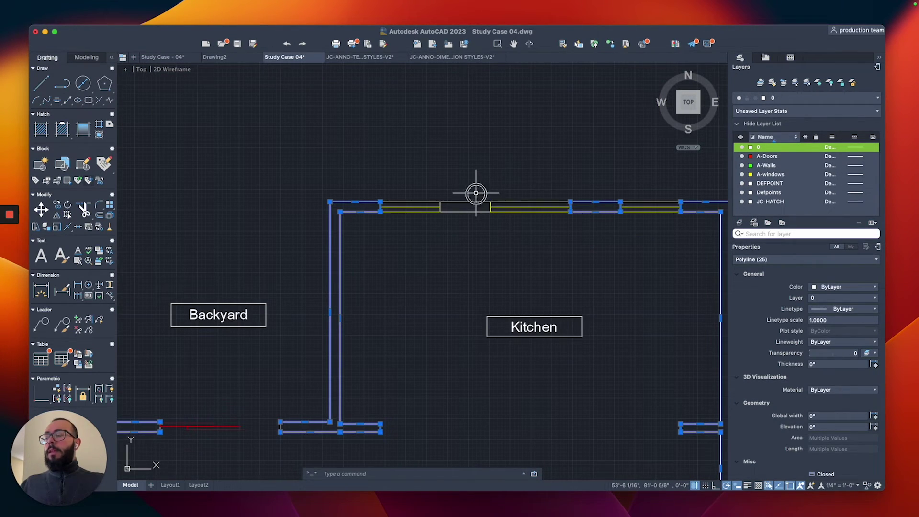
Add the walls around the walk-in closet and master bathroom, including the wall shared with the bedroom below, to the selection
{"action": "scroll", "coordinate": [479, 201], "scroll_direction": "down", "scroll_amount": 4}
{"action": "scroll", "coordinate": [479, 211], "scroll_direction": "down", "scroll_amount": 3}
{"action": "scroll", "coordinate": [445, 162], "scroll_direction": "up", "scroll_amount": 5}
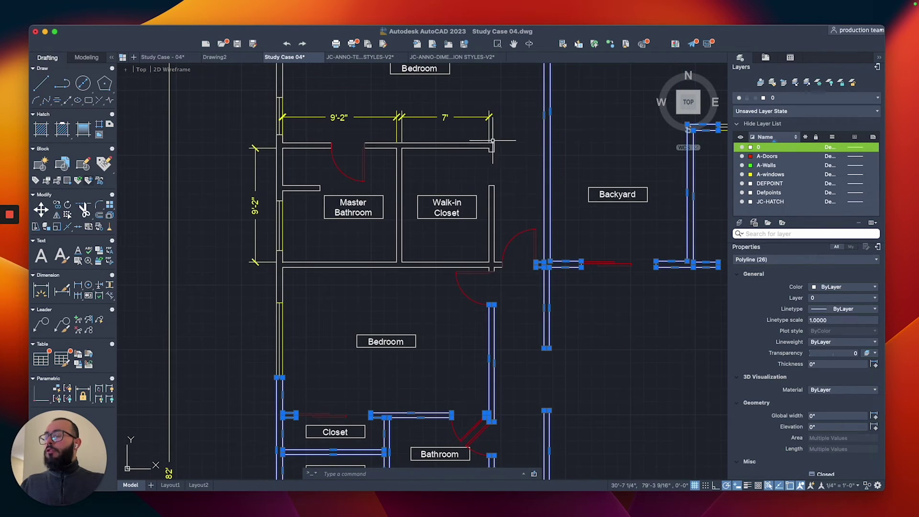
{"action": "left_click", "coordinate": [513, 117]}
{"action": "left_click", "coordinate": [443, 157]}
{"action": "left_click", "coordinate": [501, 189]}
{"action": "left_click", "coordinate": [484, 209]}
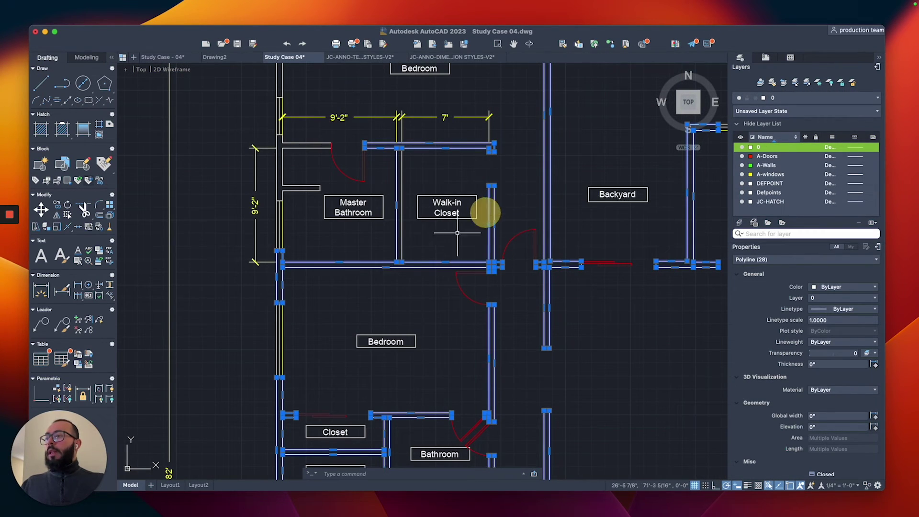
{"action": "scroll", "coordinate": [262, 200], "scroll_direction": "down", "scroll_amount": 3}
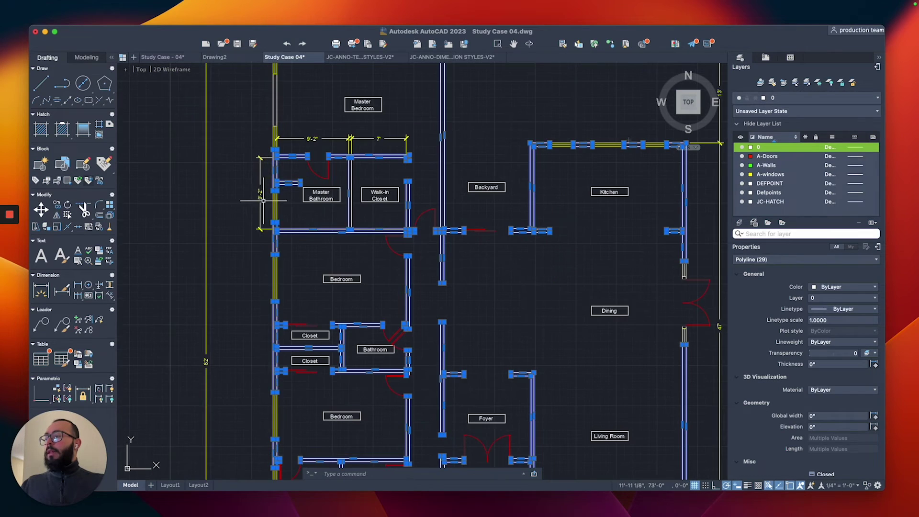
Add the master bedroom's north and west exterior wall segments between the windows to the selection
{"action": "scroll", "coordinate": [274, 249], "scroll_direction": "down", "scroll_amount": 2}
{"action": "scroll", "coordinate": [357, 182], "scroll_direction": "up", "scroll_amount": 6}
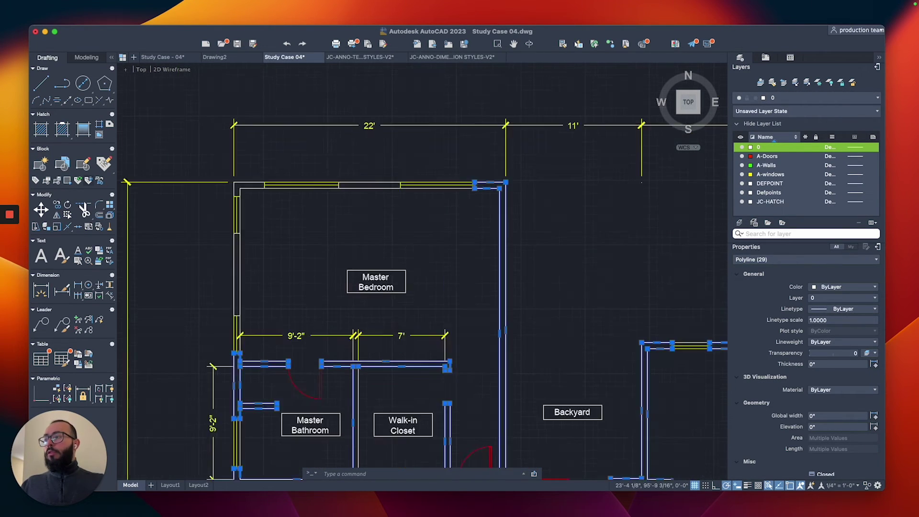
{"action": "left_click", "coordinate": [369, 167]}
{"action": "left_click", "coordinate": [343, 236]}
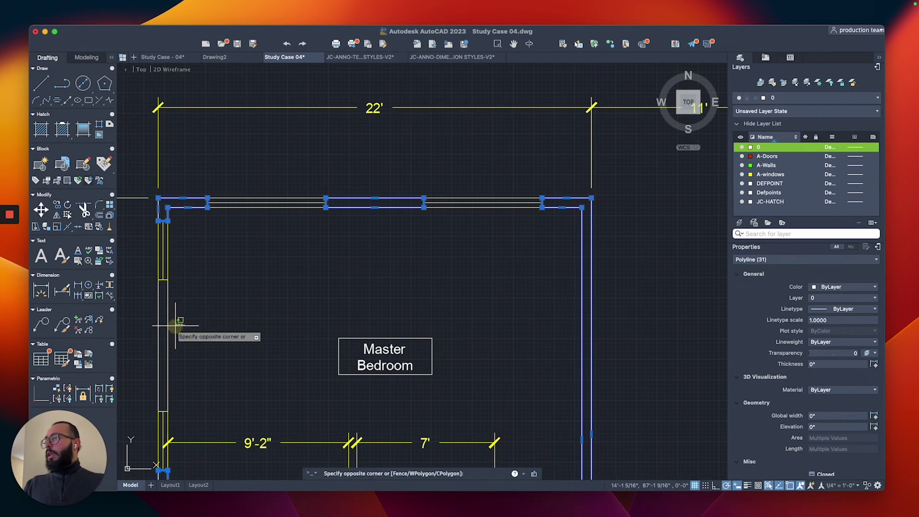
{"action": "left_click", "coordinate": [158, 324]}
Move all the selected walls to the A-Walls layer and clear the selection
{"action": "scroll", "coordinate": [158, 324], "scroll_direction": "down", "scroll_amount": 5}
{"action": "scroll", "coordinate": [387, 153], "scroll_direction": "up", "scroll_amount": 3}
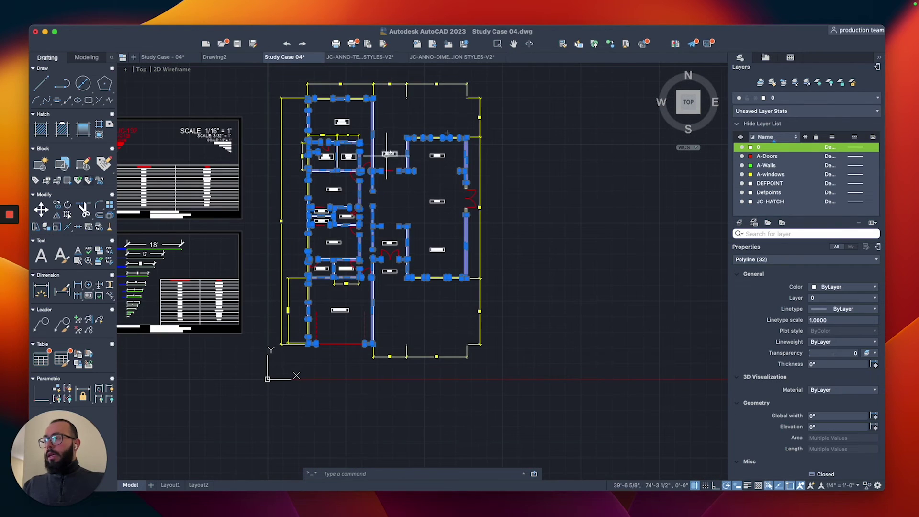
{"action": "scroll", "coordinate": [388, 154], "scroll_direction": "up", "scroll_amount": 2}
{"action": "middle_click_drag", "start_coordinate": [411, 271], "coordinate": [433, 246]}
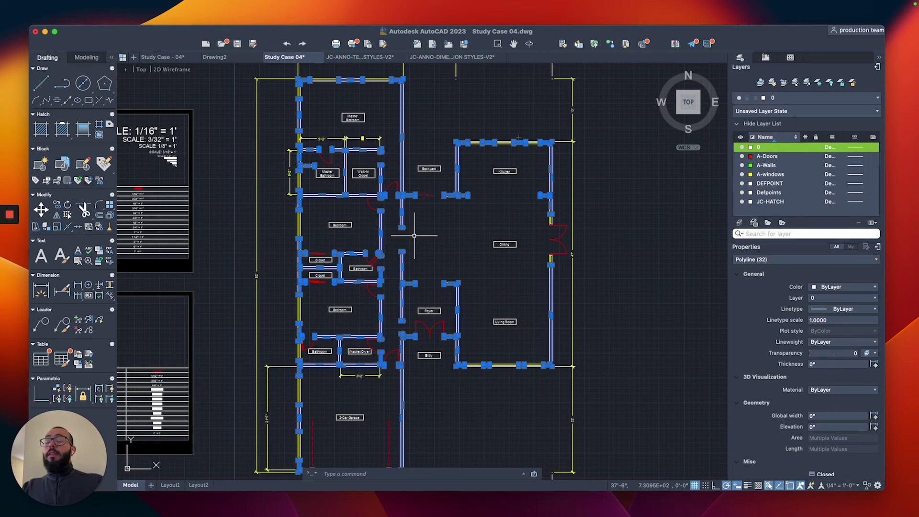
{"action": "left_click", "coordinate": [796, 99]}
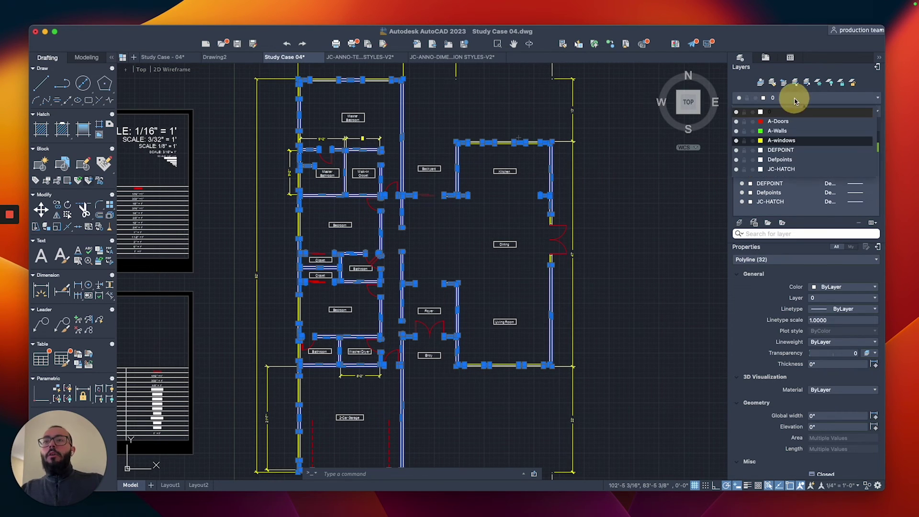
{"action": "left_click", "coordinate": [790, 133]}
{"action": "key", "text": "Escape"}
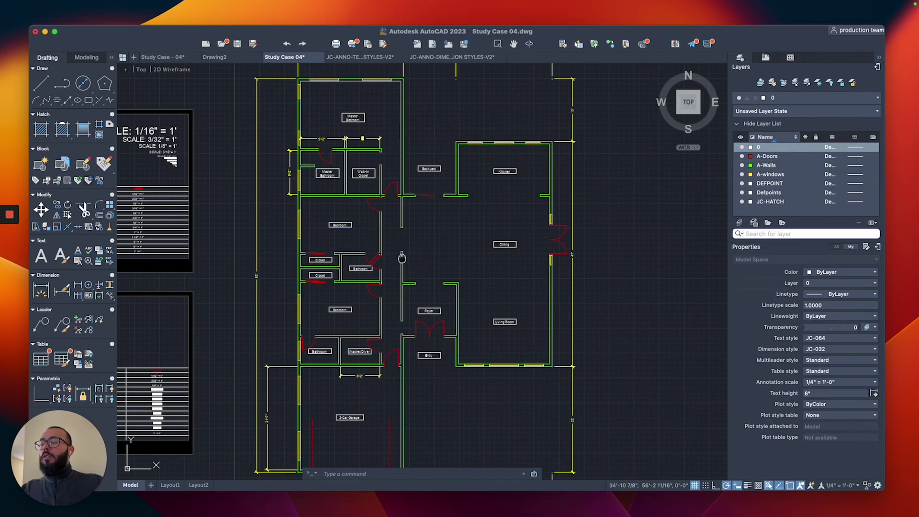
{"action": "scroll", "coordinate": [471, 245], "scroll_direction": "up", "scroll_amount": 3}
{"action": "scroll", "coordinate": [471, 245], "scroll_direction": "up", "scroll_amount": 3}
{"action": "scroll", "coordinate": [484, 254], "scroll_direction": "right", "scroll_amount": 3}
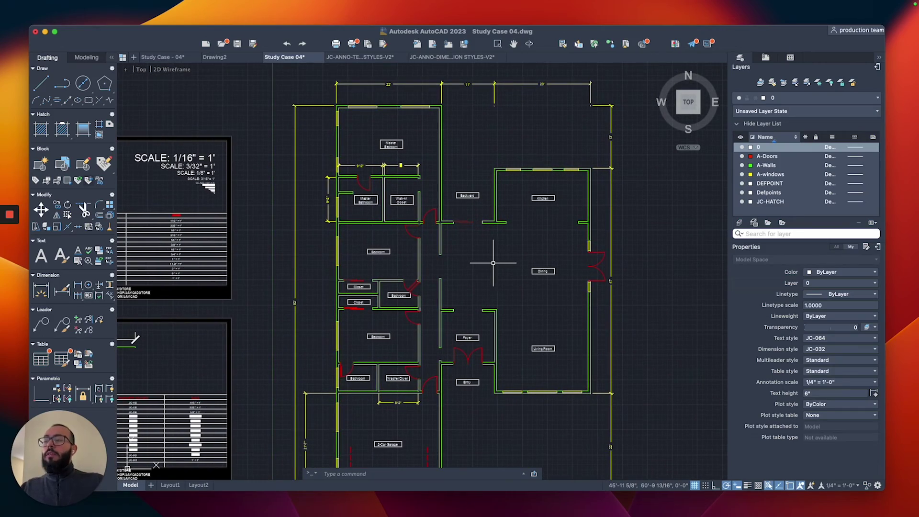